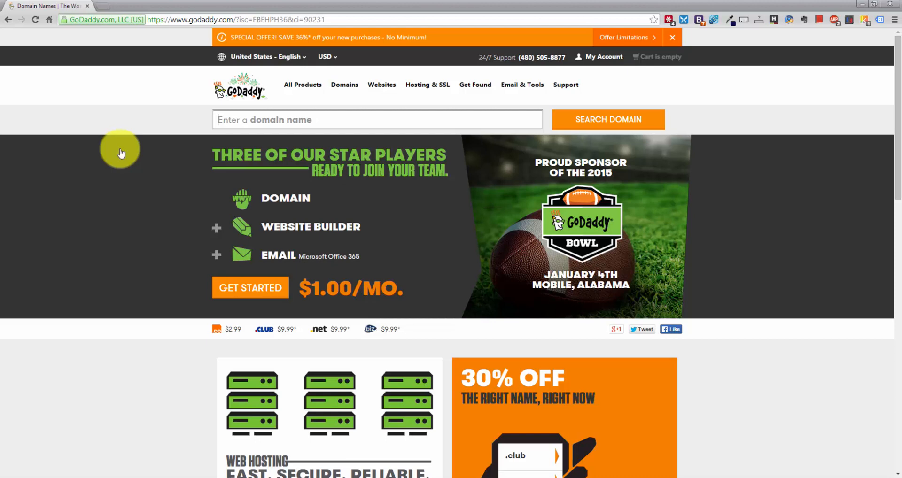
Return to the GoDaddy homepage and enter websites.com in the domain search box
left_click(121, 153)
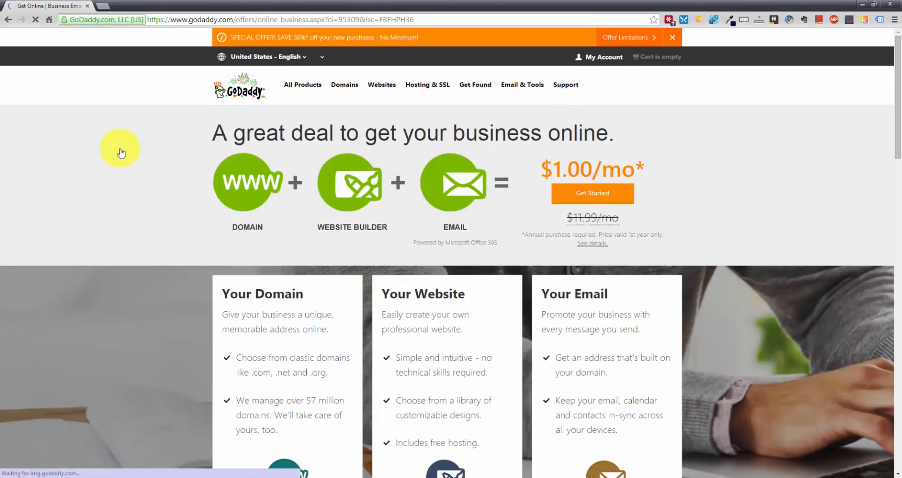
left_click(242, 93)
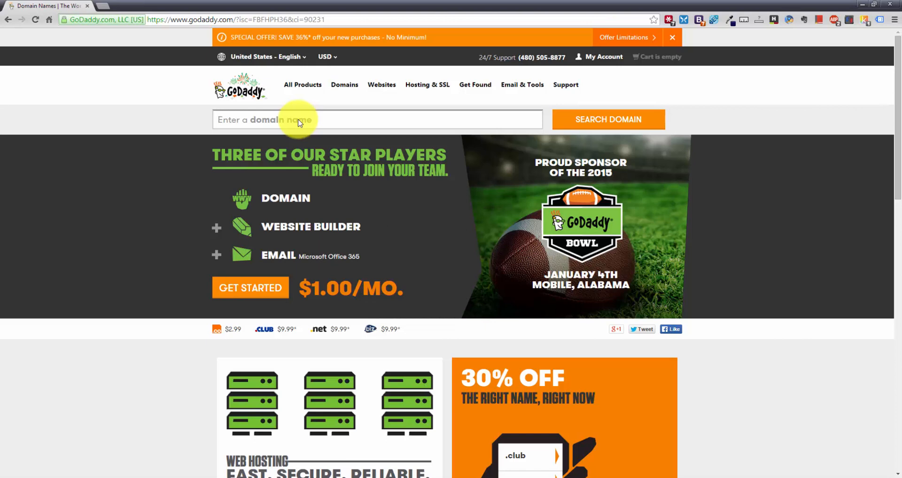
type("websites")
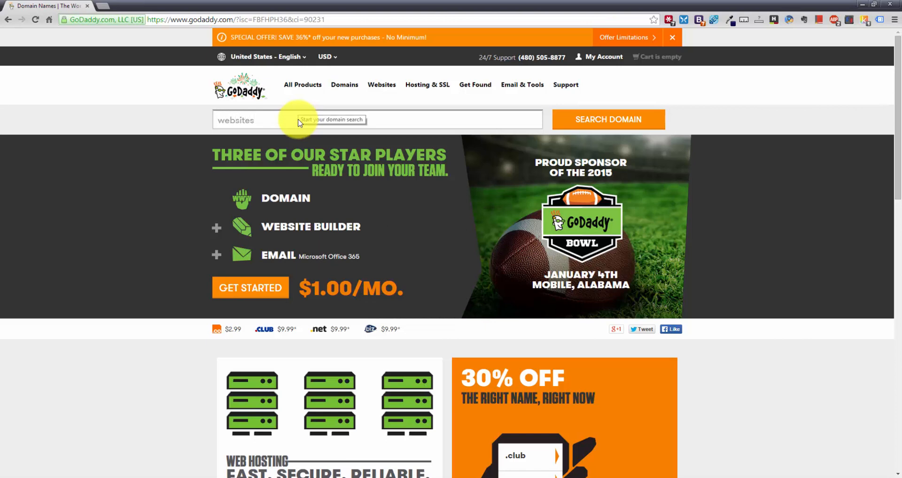
type(".com")
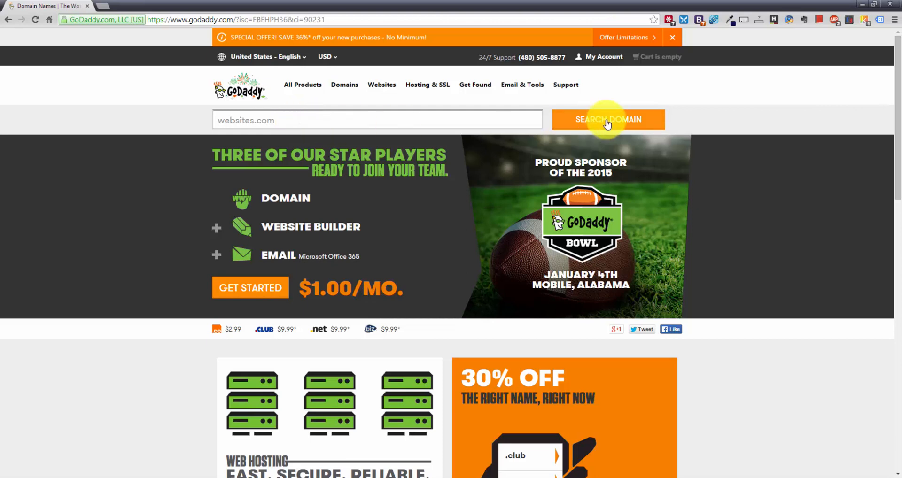
Search websites.com, review the unavailable result and 73 alternative domains, then select the search box
left_click(601, 122)
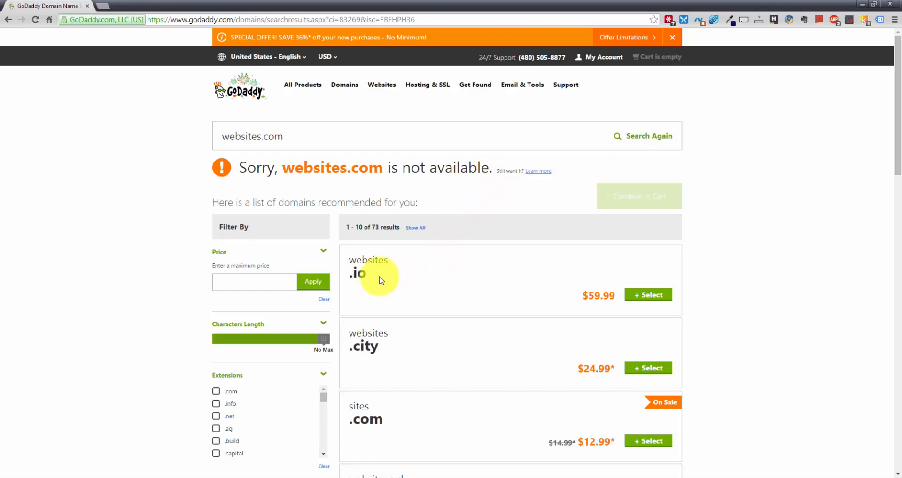
scroll(388, 322, "down", 4)
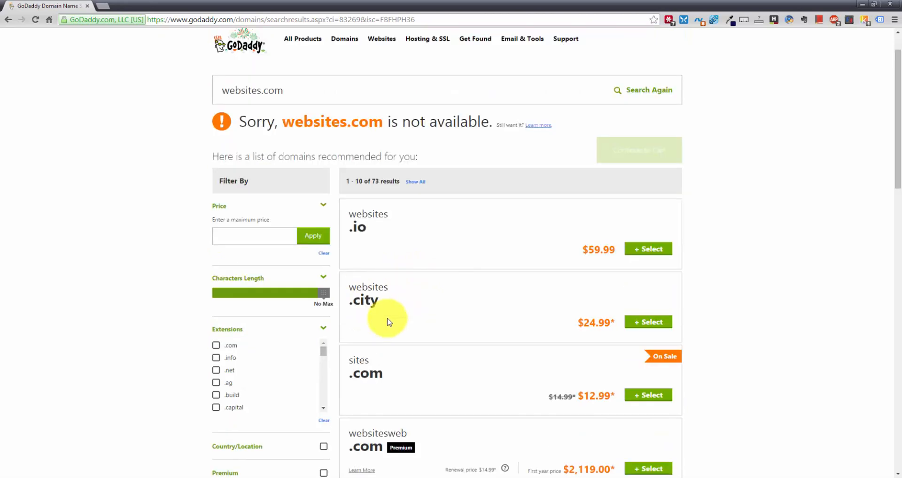
scroll(376, 326, "down", 1)
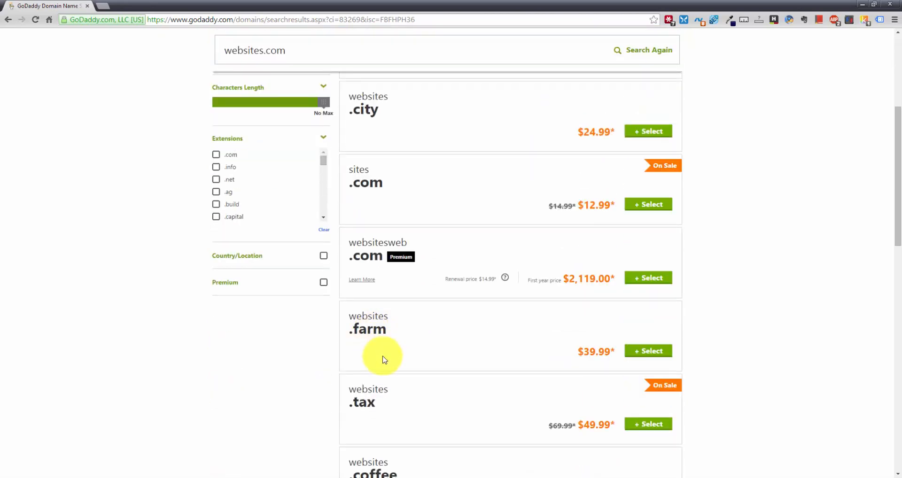
scroll(395, 417, "down", 1)
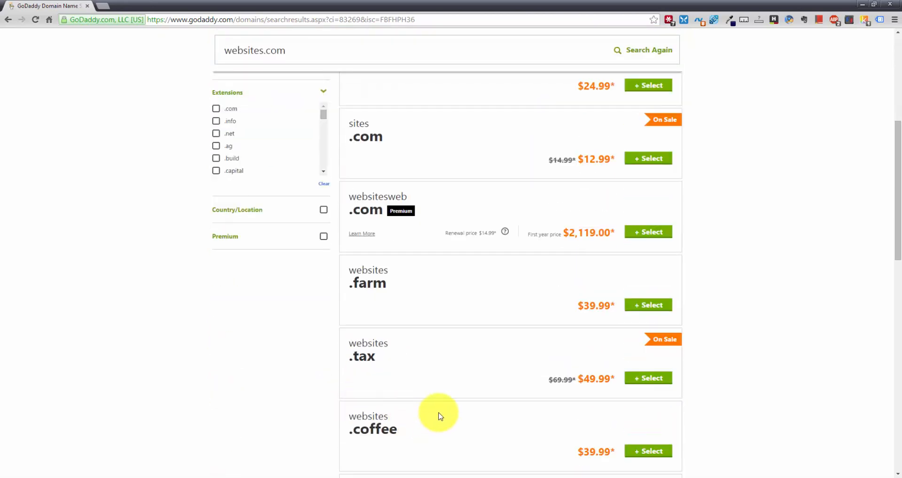
scroll(432, 394, "up", 1)
scroll(433, 396, "up", 1)
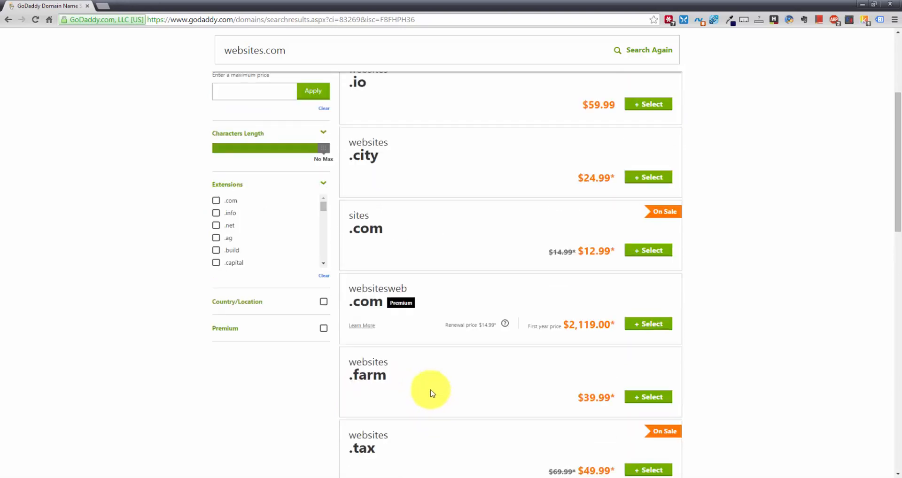
scroll(432, 393, "up", 1)
scroll(429, 392, "up", 3)
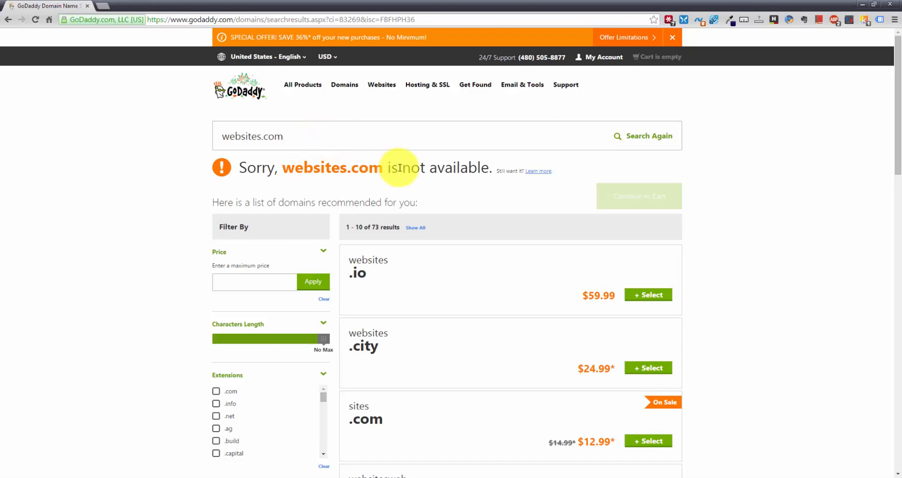
scroll(397, 282, "down", 1)
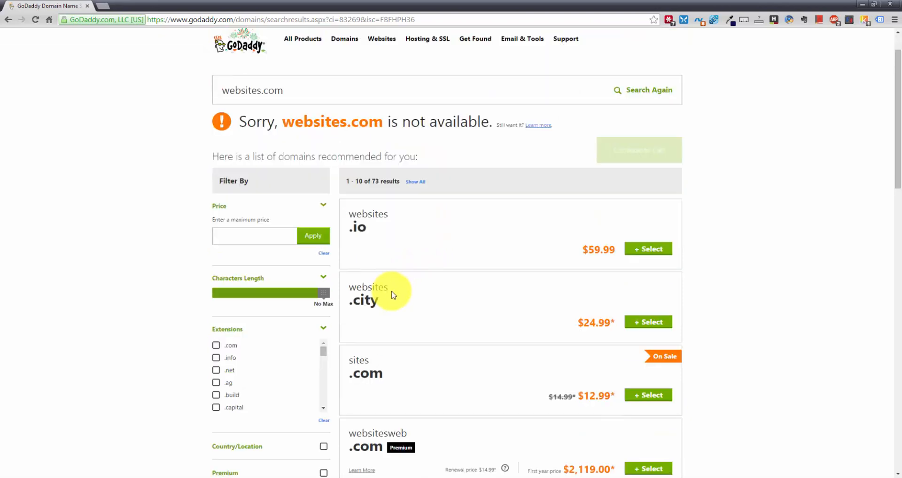
scroll(399, 287, "up", 1)
left_click(295, 140)
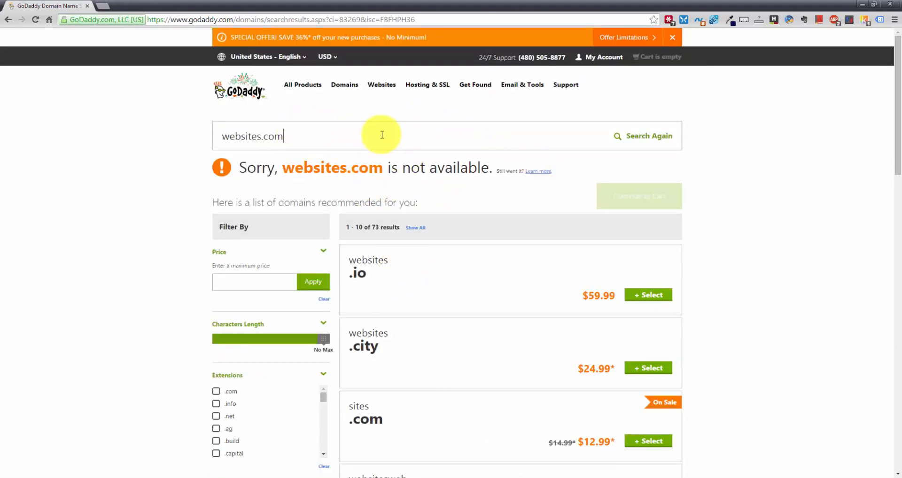
Change the search to websitesforreallysmartpeople.com and search again
left_click(261, 137)
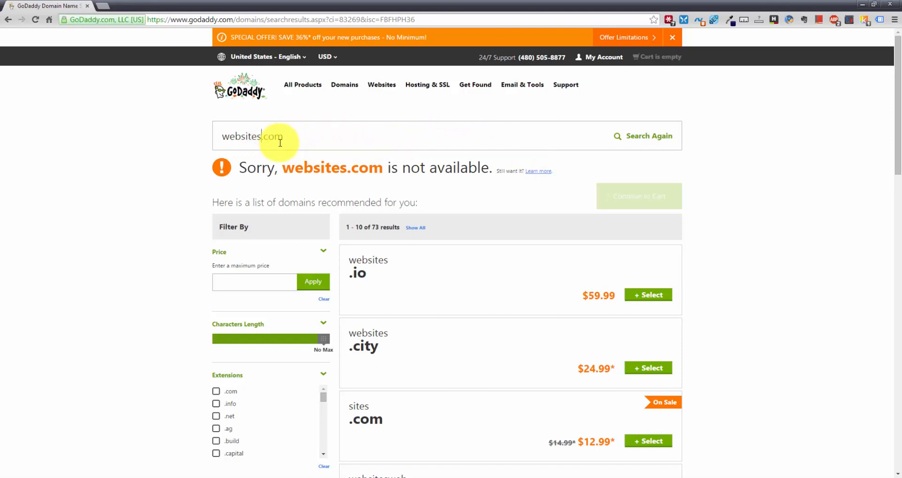
key("Delete")
type("forreallysmartpeople")
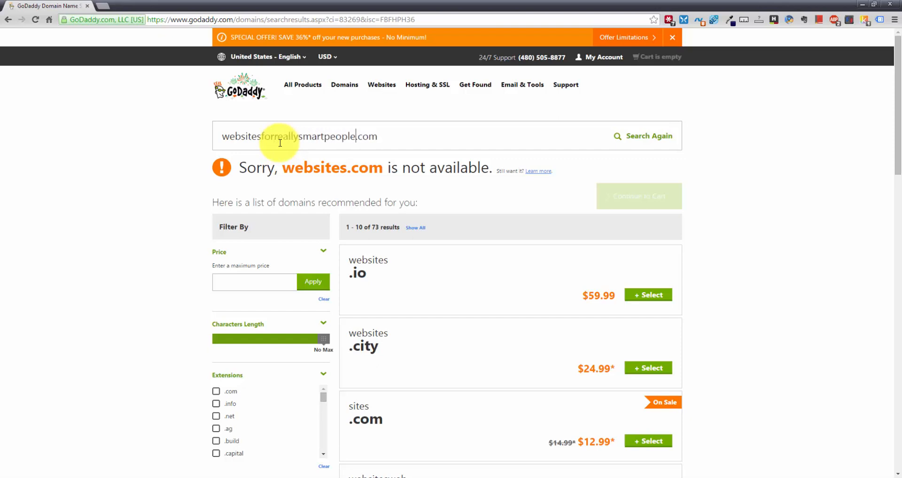
key("Return")
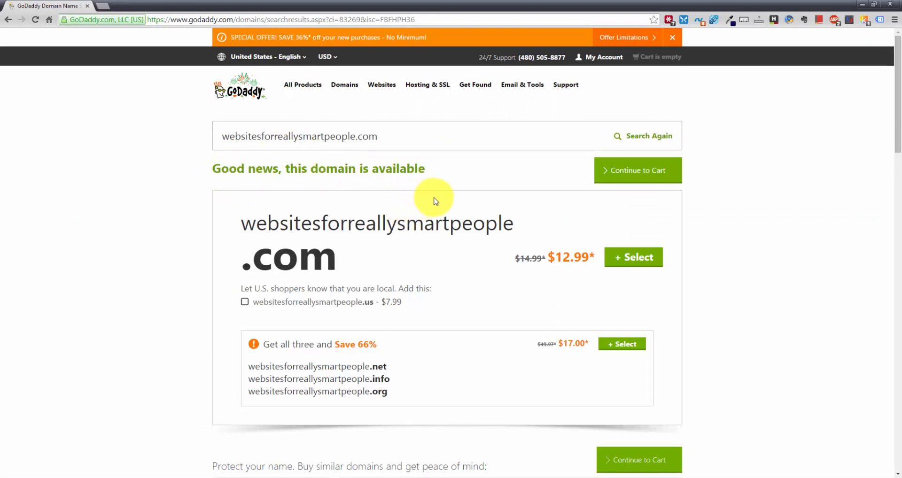
Continue with the available domain and look over the Website Builder and Hosting options without adding any
left_click(639, 171)
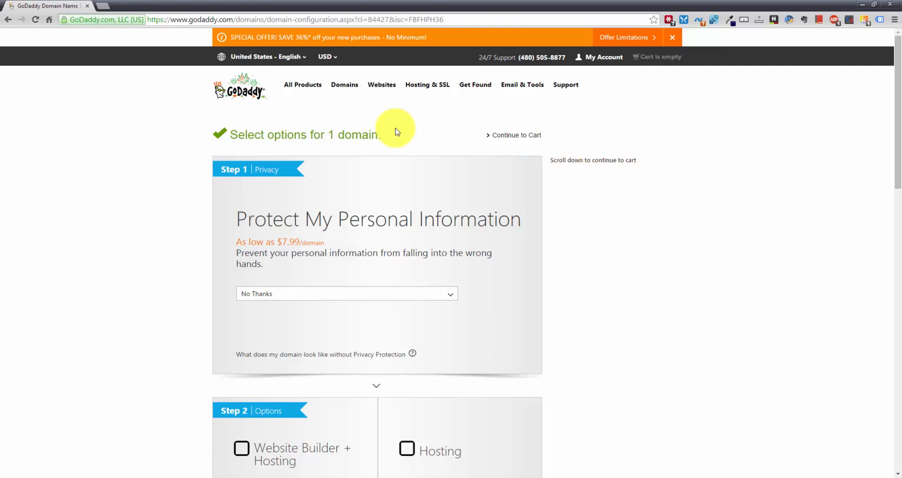
scroll(333, 145, "down", 1)
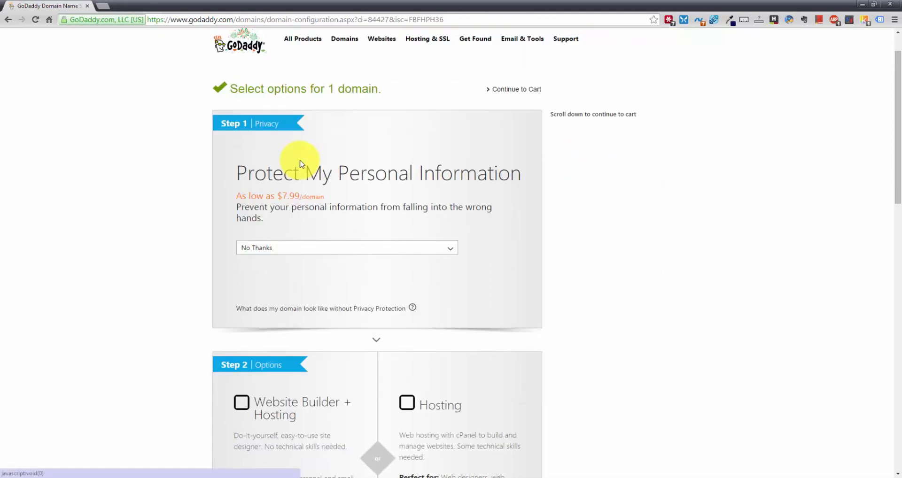
scroll(301, 160, "down", 1)
scroll(300, 161, "down", 4)
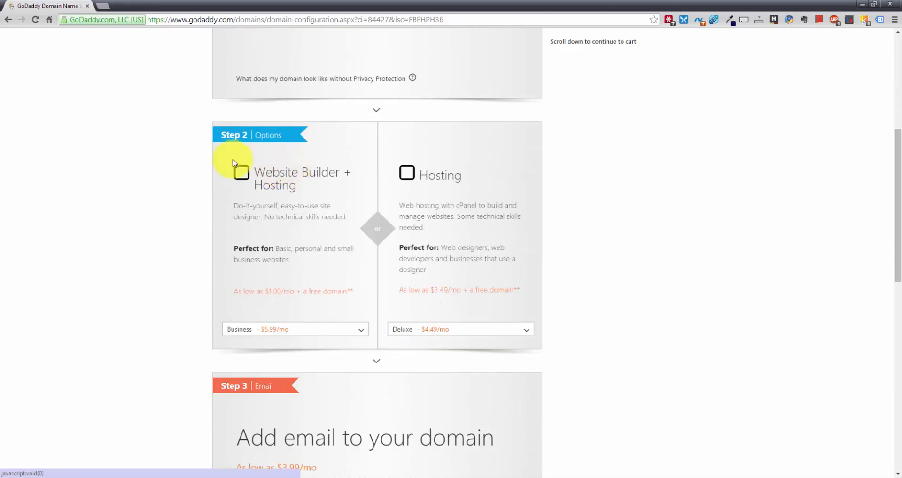
scroll(352, 194, "down", 1)
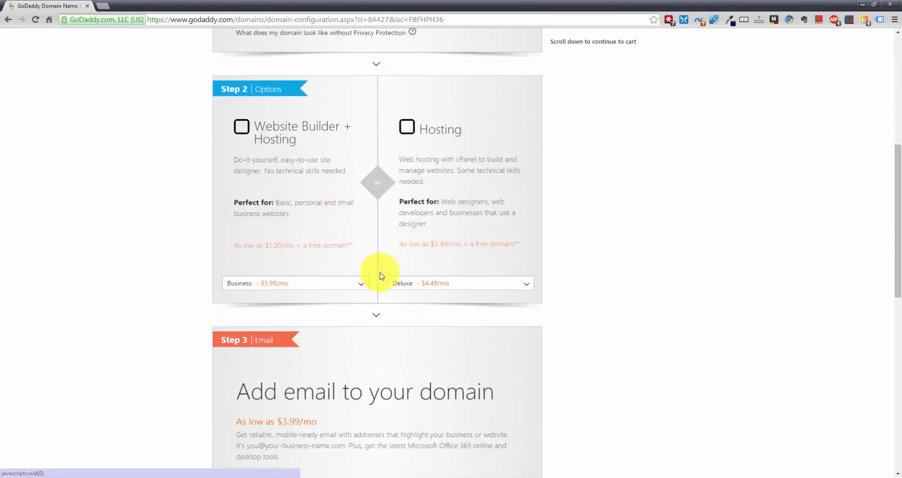
left_click(362, 285)
left_click(516, 284)
left_click(594, 287)
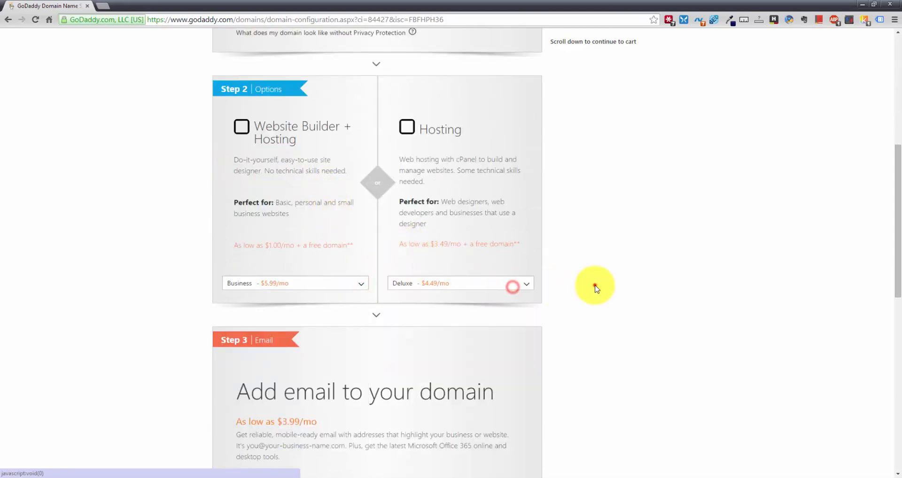
scroll(577, 280, "down", 3)
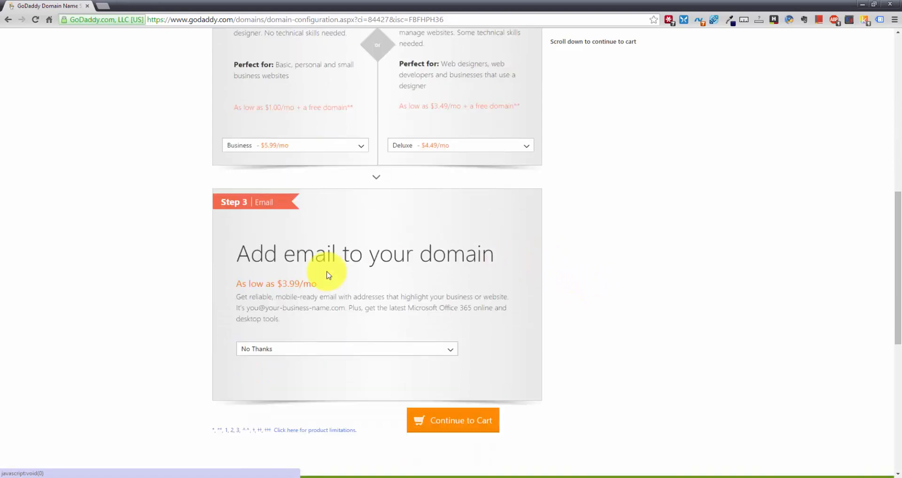
scroll(491, 277, "up", 11)
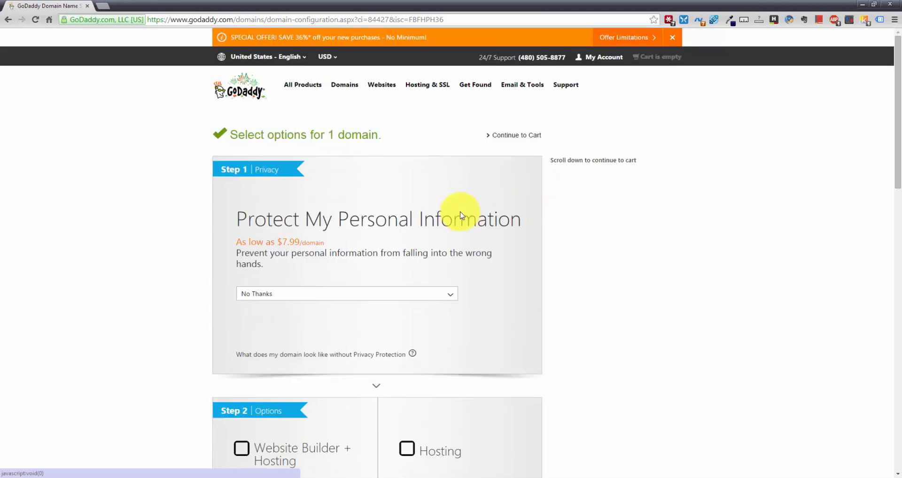
Add Privacy Protection at $7.99/domain and continue to the cart
left_click(437, 294)
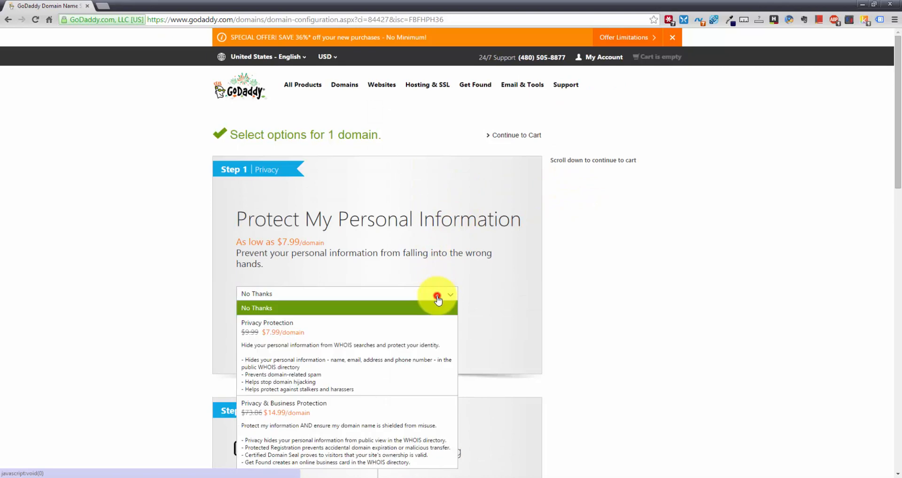
left_click(316, 362)
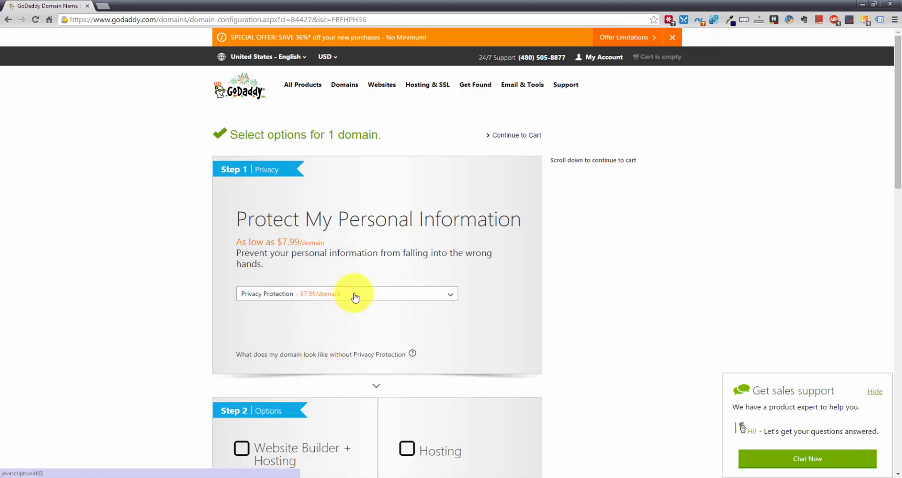
left_click(515, 137)
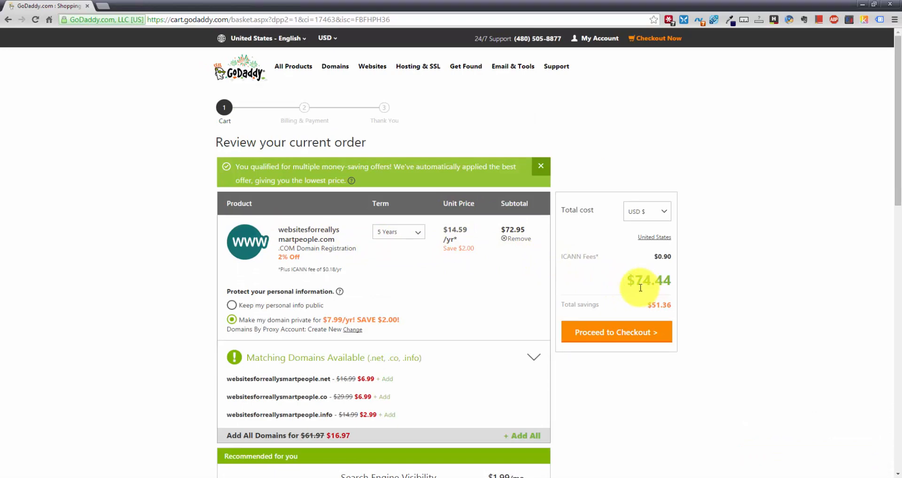
Shorten the registration term to 1 year, total $14.89, and reveal the promo code field
left_click(402, 235)
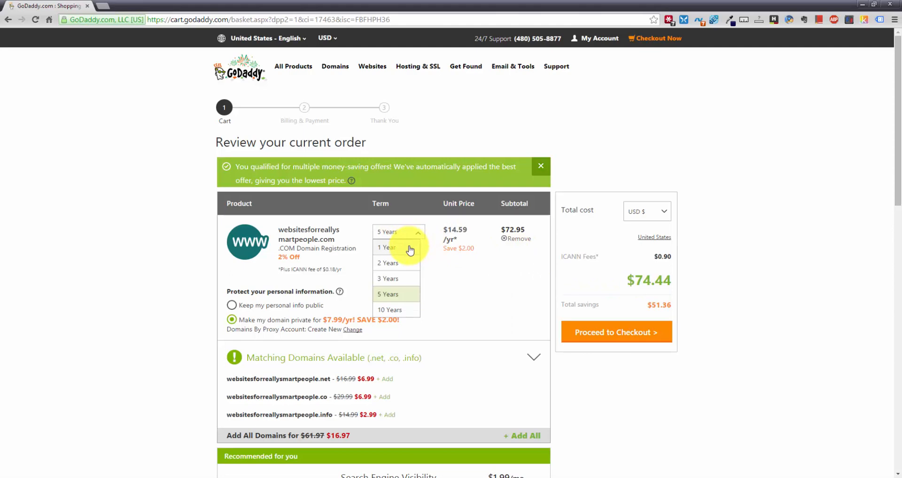
left_click(405, 247)
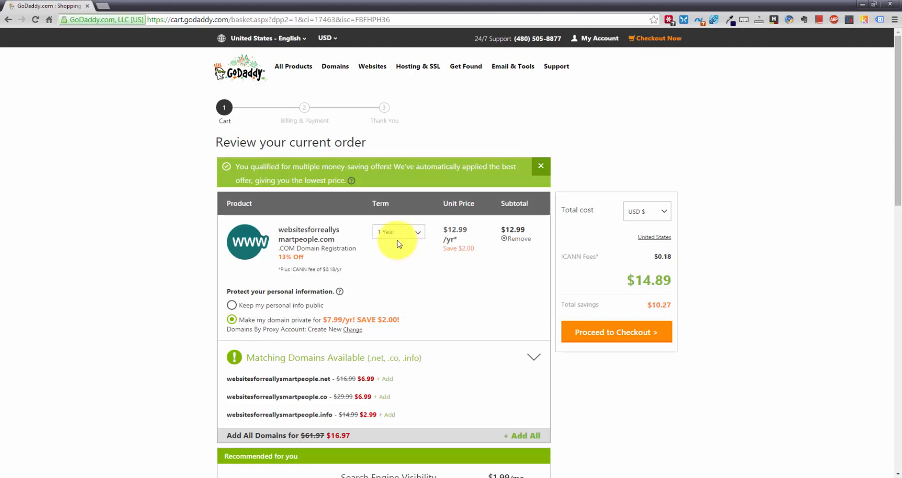
scroll(378, 247, "down", 1)
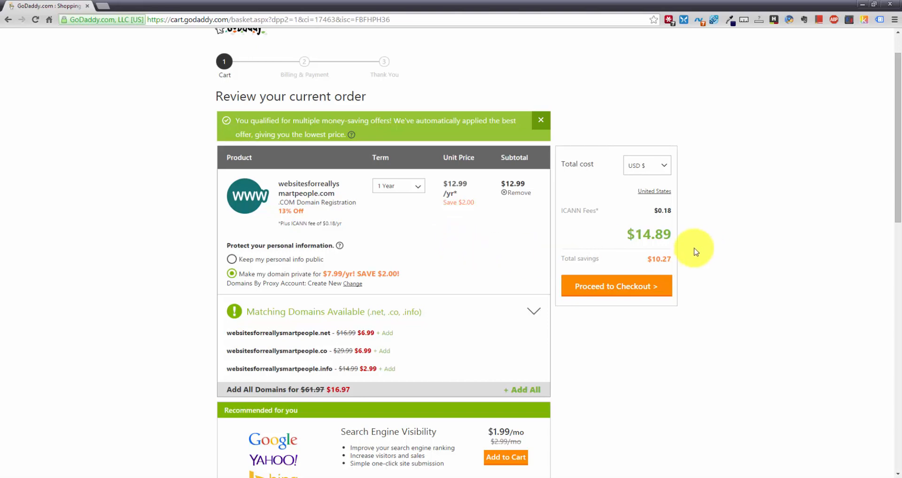
scroll(684, 252, "up", 1)
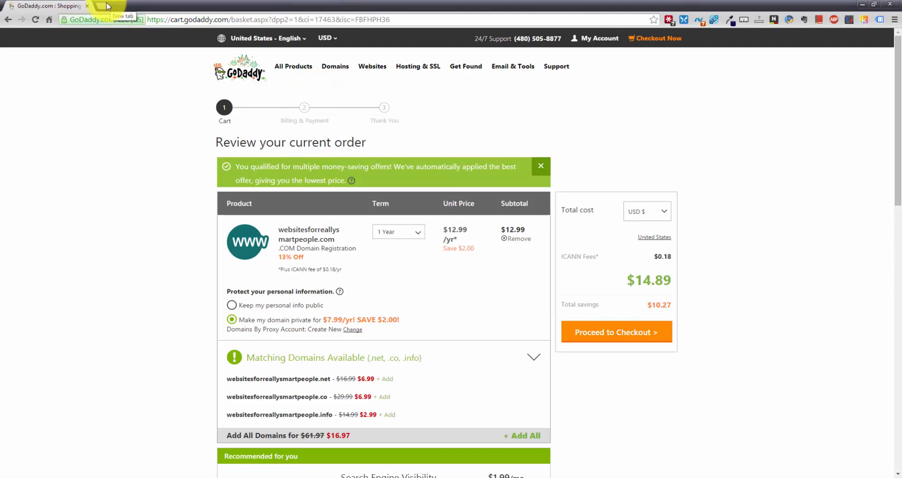
scroll(187, 168, "down", 8)
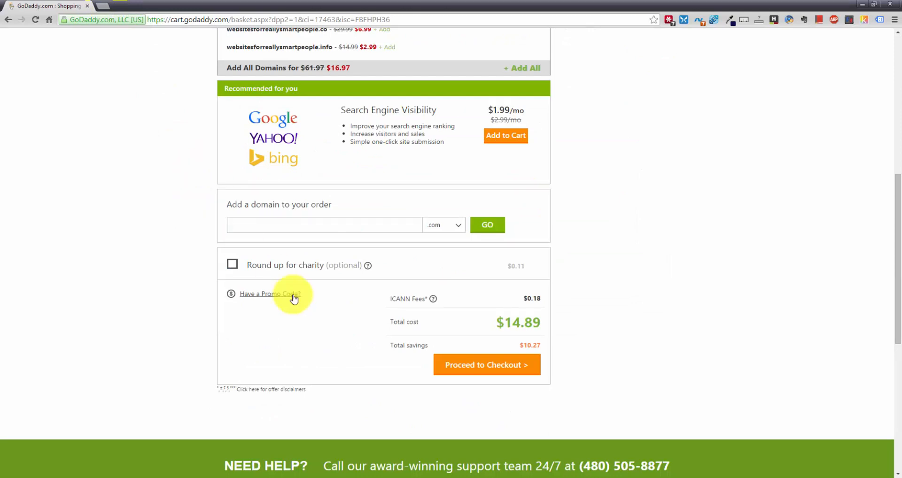
left_click(263, 293)
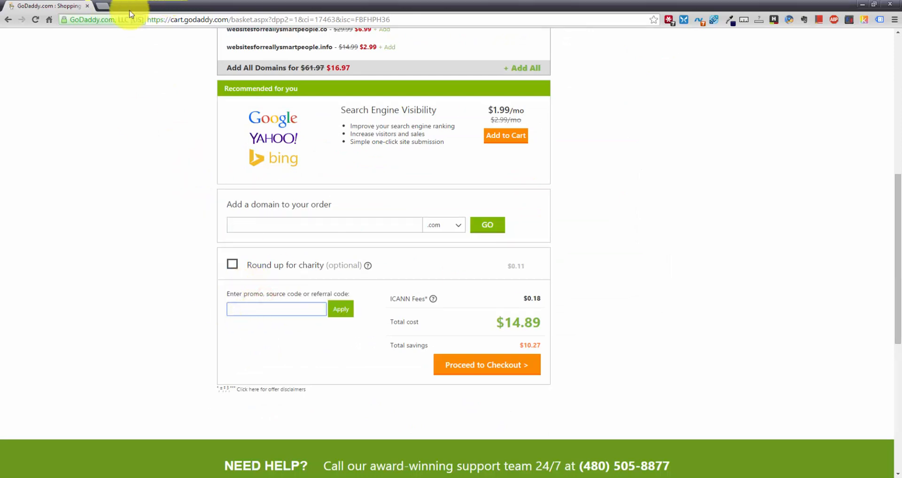
Search Google for 'godaddy promo codes' in a new tab and open the RetailMeNot result
left_click(104, 13)
type("go")
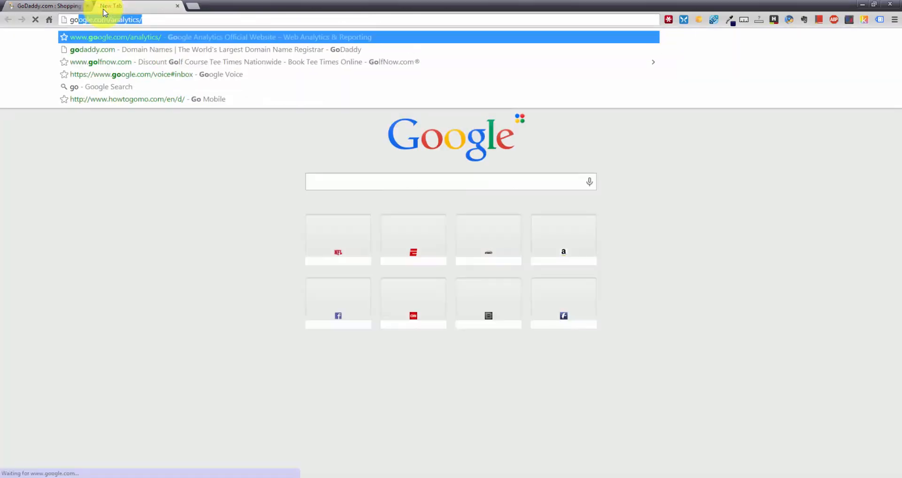
type("daddy promo code")
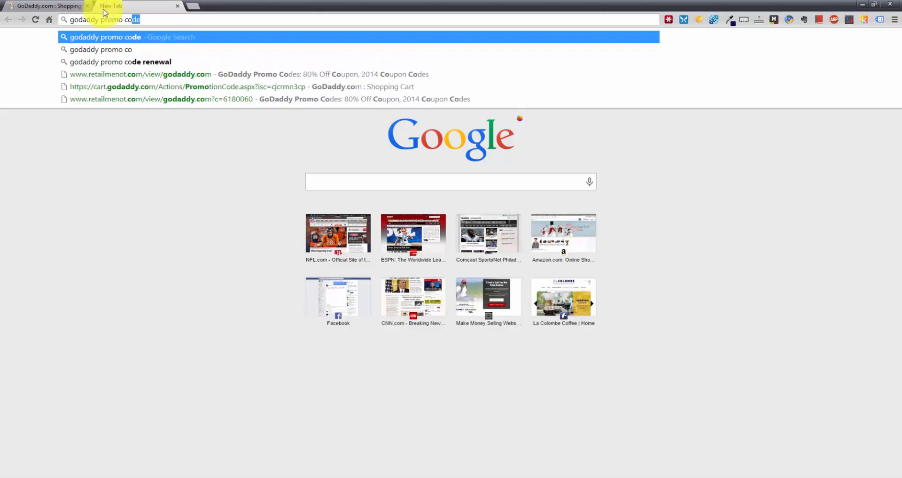
type("s")
key("Return")
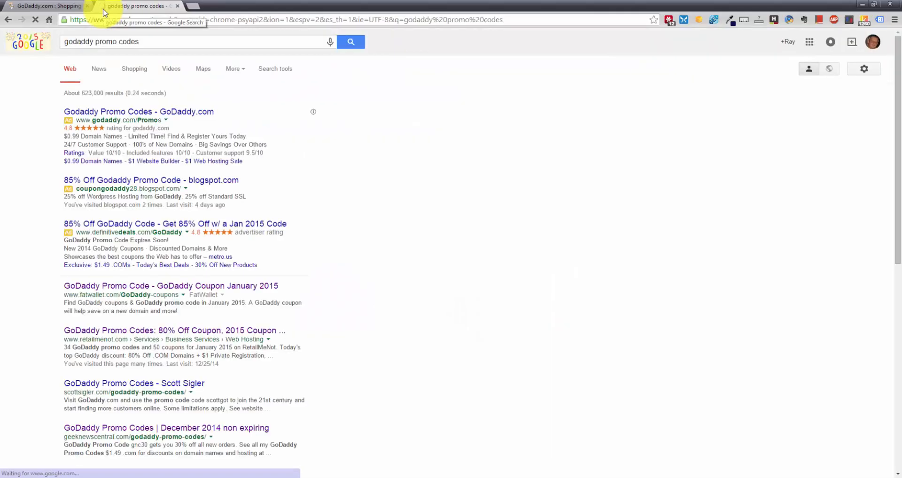
scroll(132, 131, "down", 1)
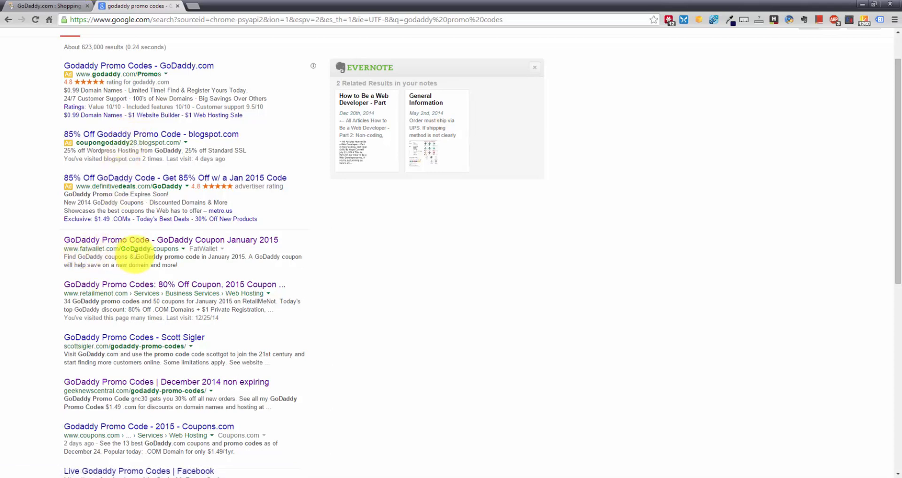
left_click(116, 287)
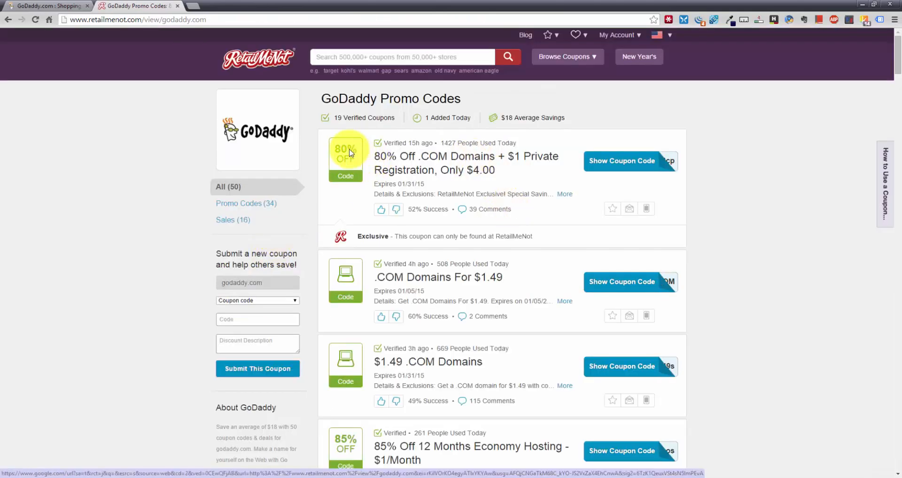
Reveal the 80% off .COM domains coupon code, dismiss the popup, and close the coupon tab
scroll(557, 301, "down", 2)
scroll(549, 252, "down", 2)
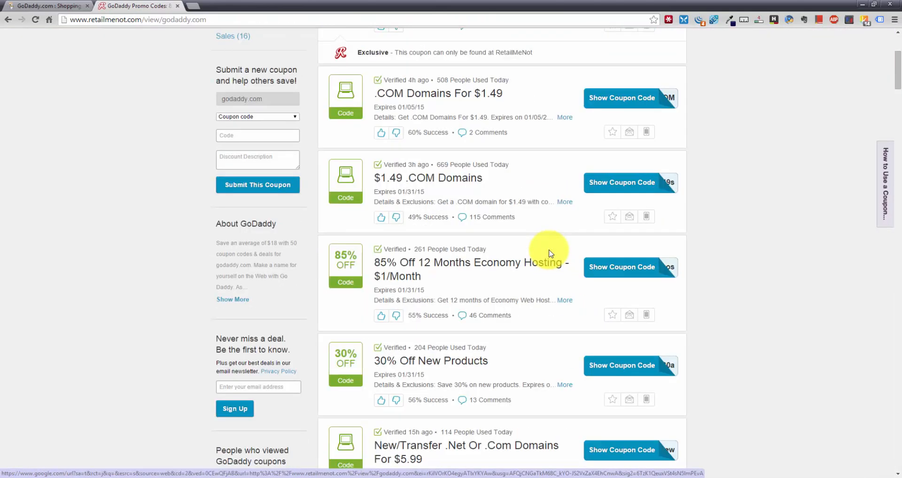
scroll(554, 246, "up", 4)
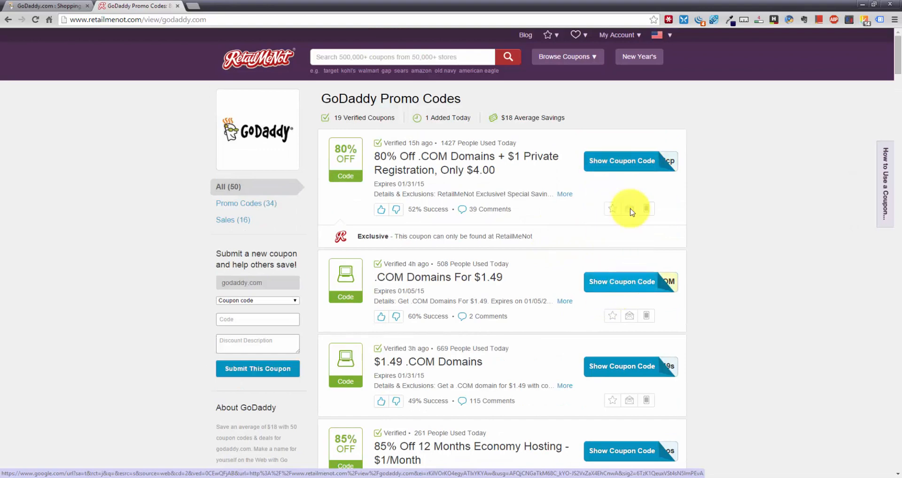
left_click(632, 161)
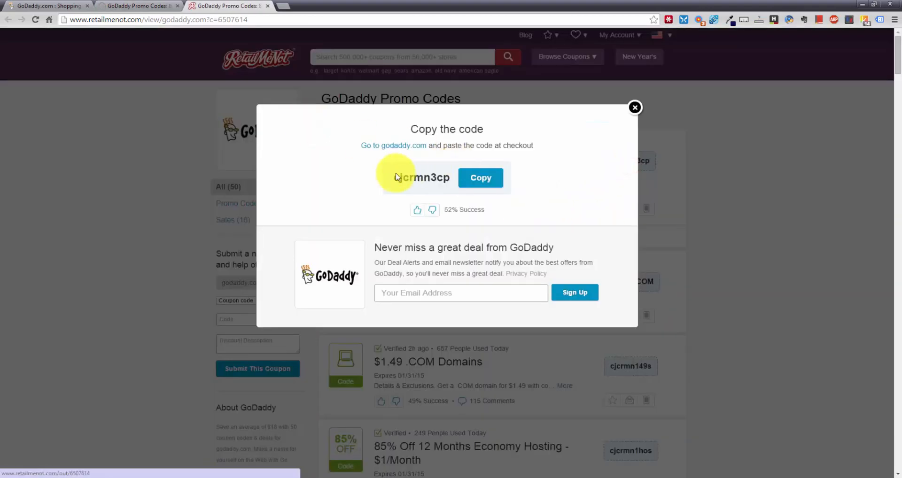
left_click(634, 107)
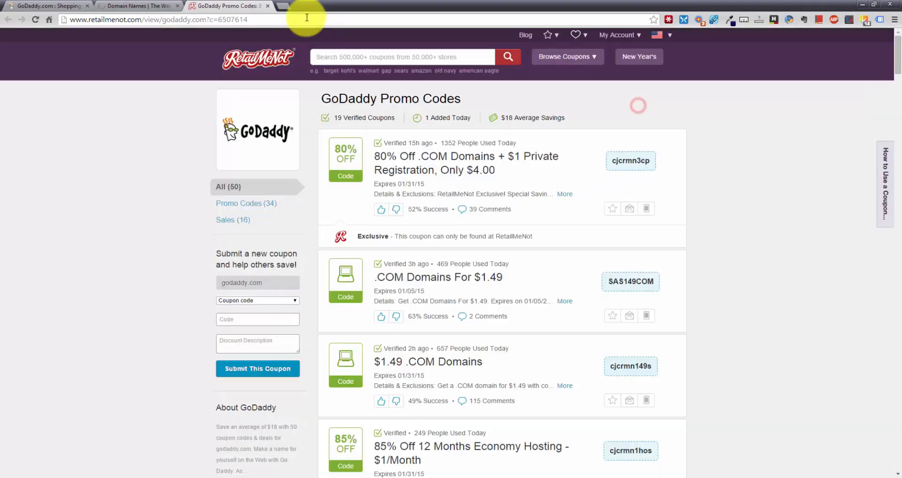
left_click(267, 6)
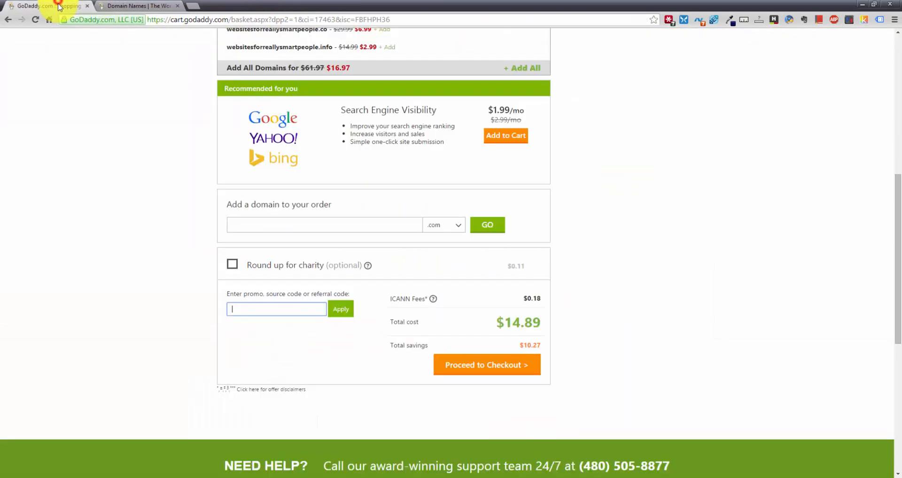
Check the $14.89 cart total and open the Domains navigation menu
scroll(512, 287, "up", 8)
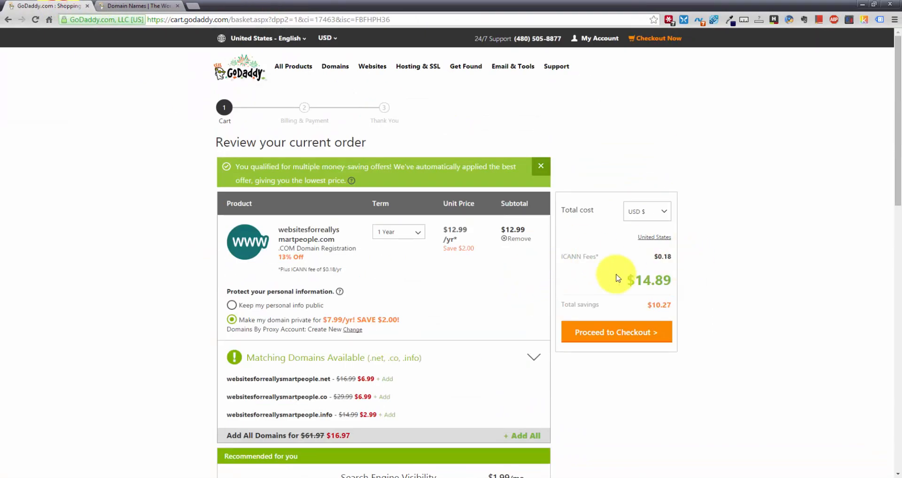
left_click_drag(633, 280, 670, 281)
left_click(670, 281)
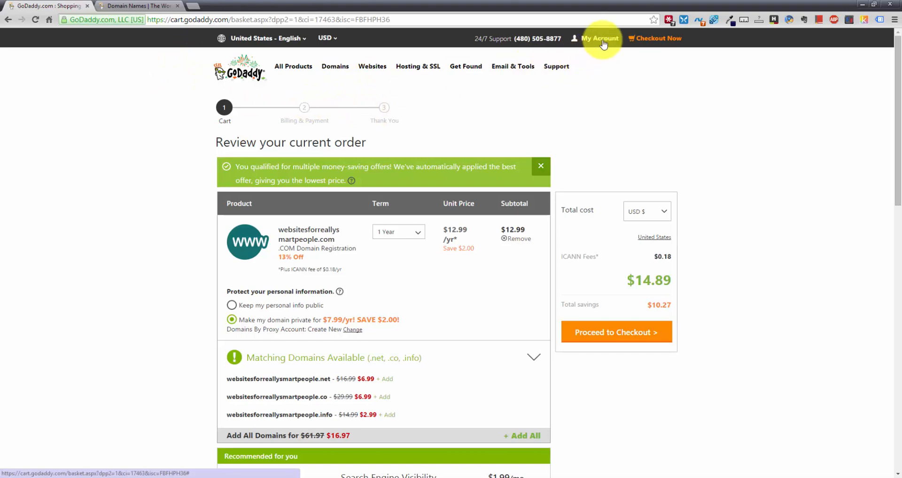
left_click(334, 68)
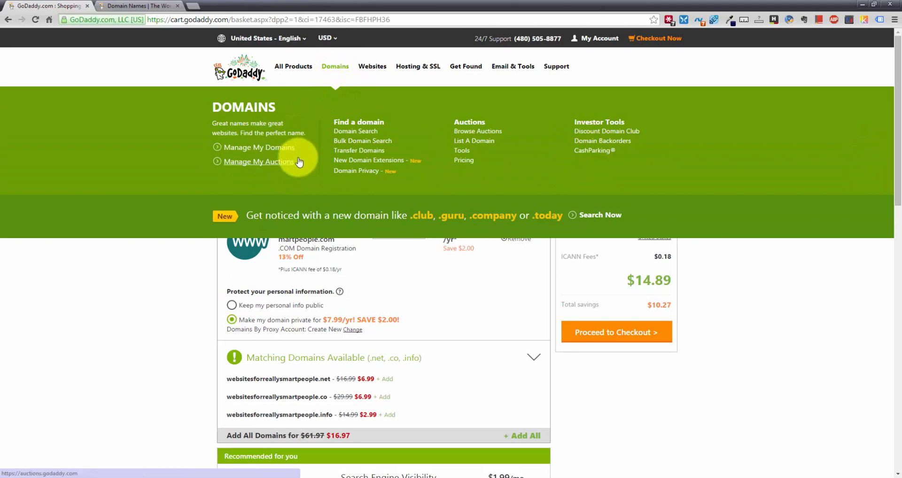
Choose Manage My Domains to list the account's 13 active domains
left_click(262, 148)
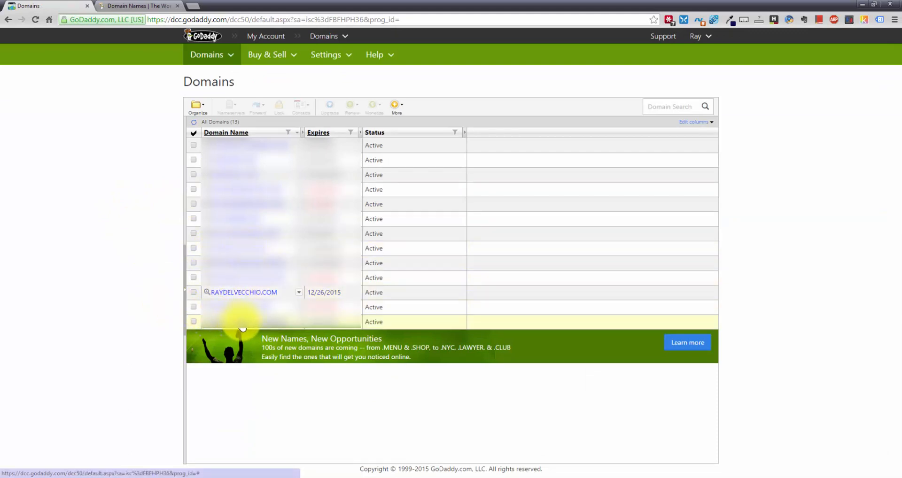
Open the .COM domain's details, read the nameservers explanation, and open its Nameserver Settings
left_click(246, 292)
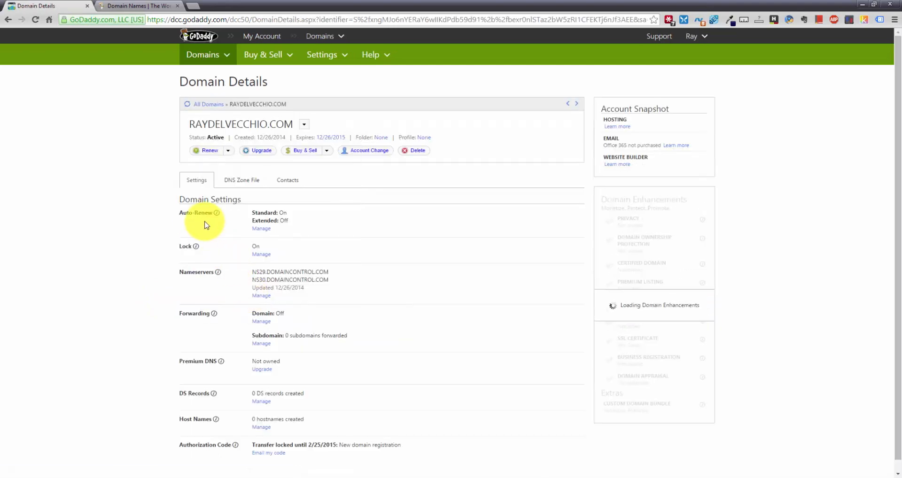
scroll(155, 201, "down", 1)
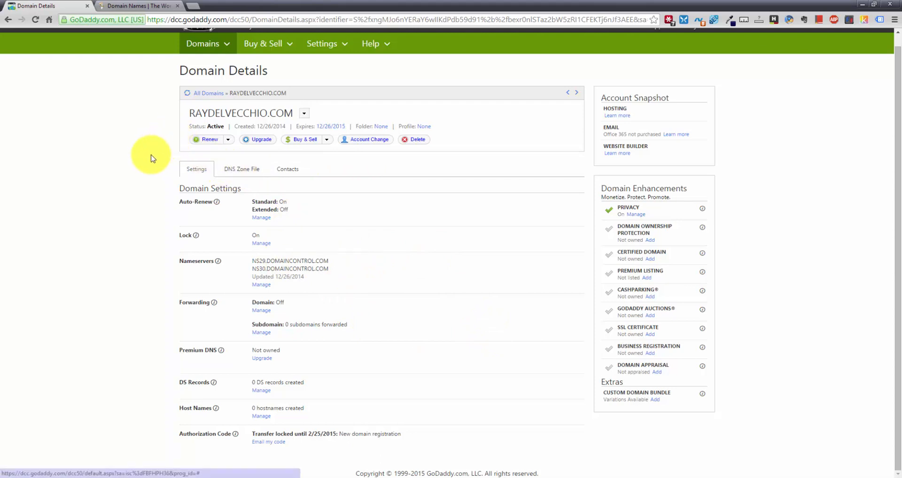
scroll(150, 158, "up", 1)
scroll(145, 166, "down", 1)
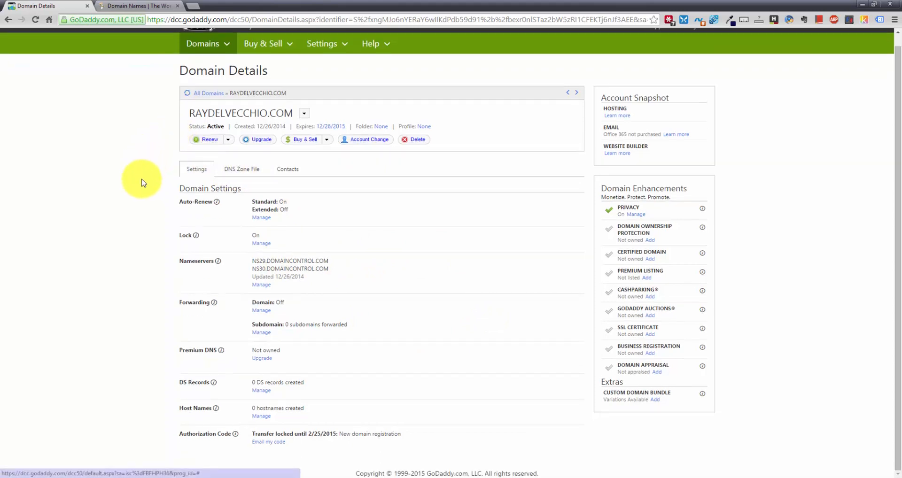
left_click(218, 261)
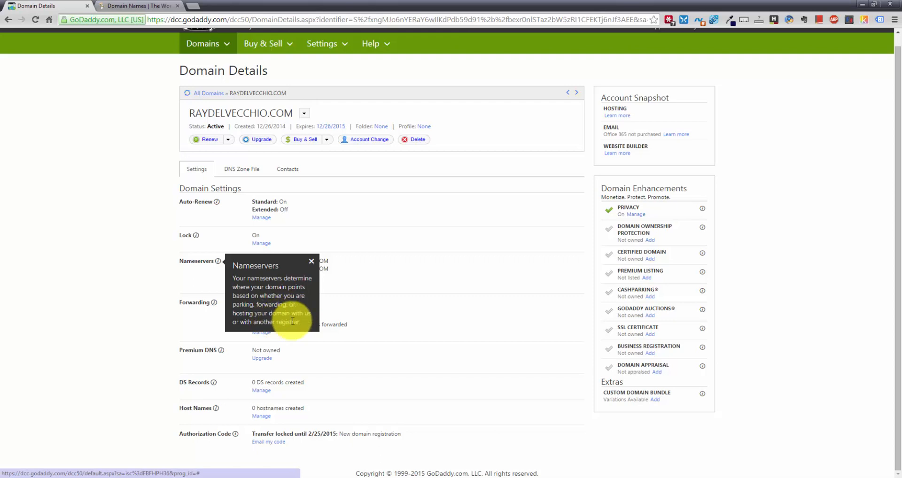
left_click(196, 263)
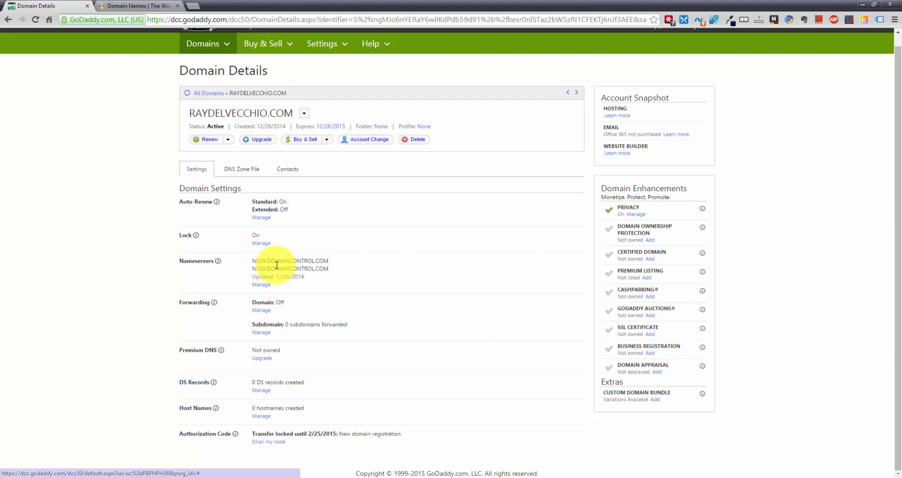
left_click(263, 285)
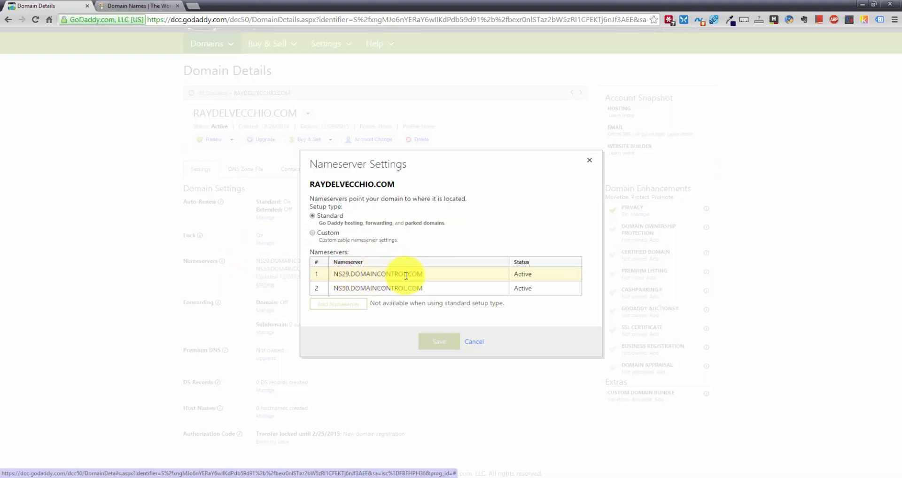
Switch to Custom nameservers and enter NS959.WEBSITEWELCOME.COM and NS960.WEBSITEWELCOME.COM
left_click(457, 272)
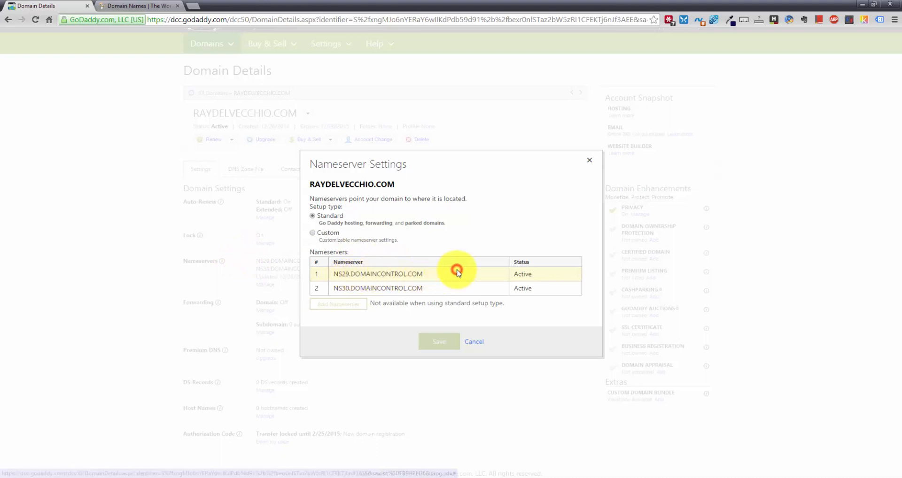
left_click(314, 234)
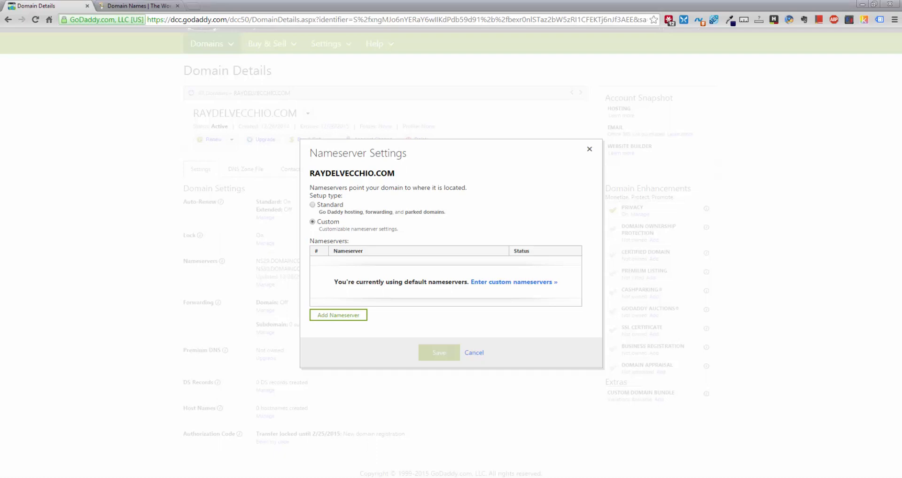
left_click(504, 282)
left_click(393, 194)
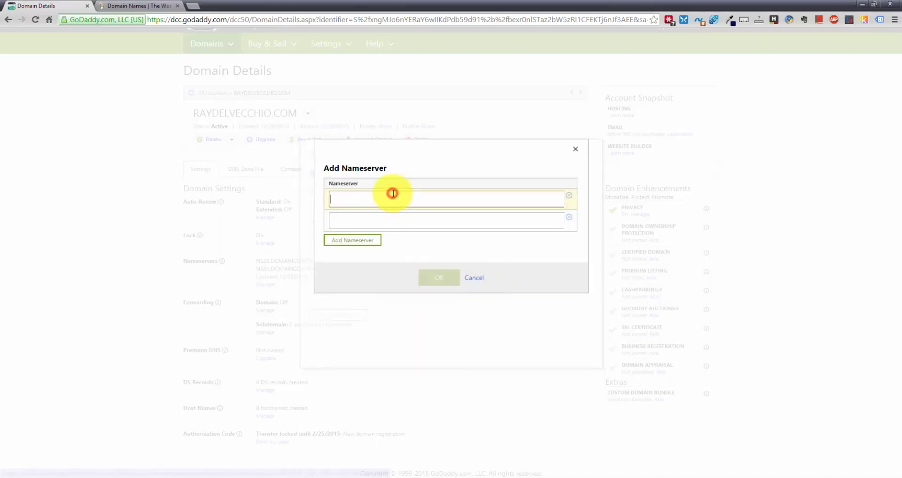
type("ns959.websitewelcome.com")
left_click(389, 221)
type("ns959.websitewelcome.com")
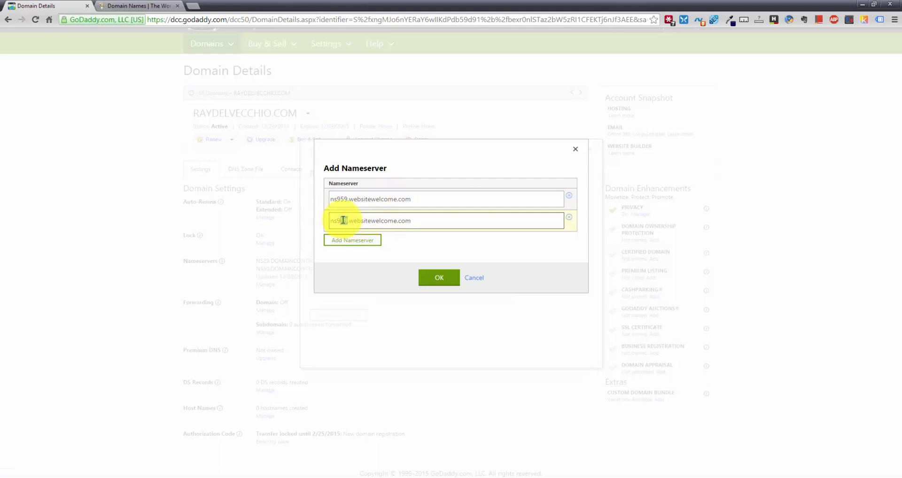
type("60")
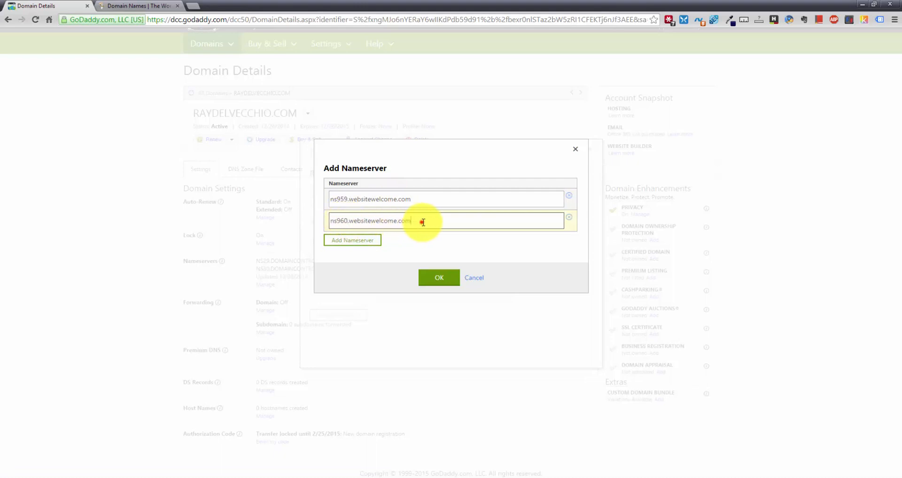
left_click(419, 196)
left_click(416, 220)
left_click(438, 277)
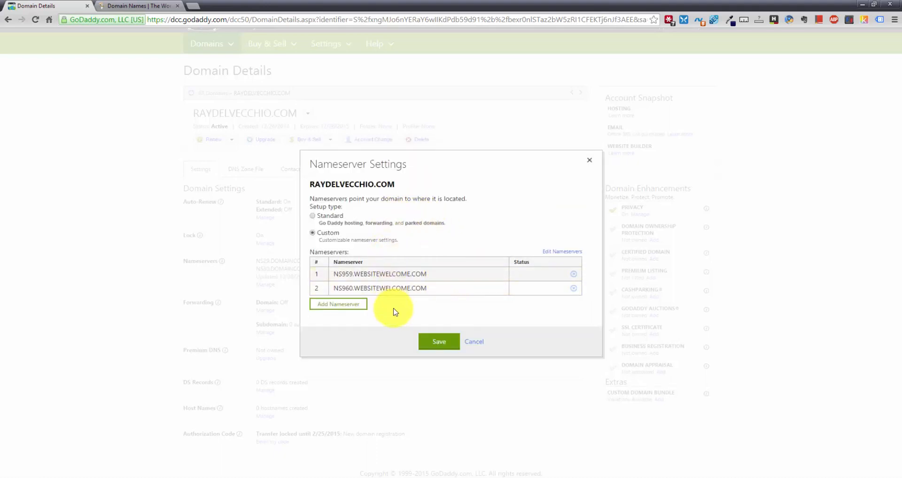
Save the custom nameserver change and return to the GoDaddy homepage tab
left_click(437, 343)
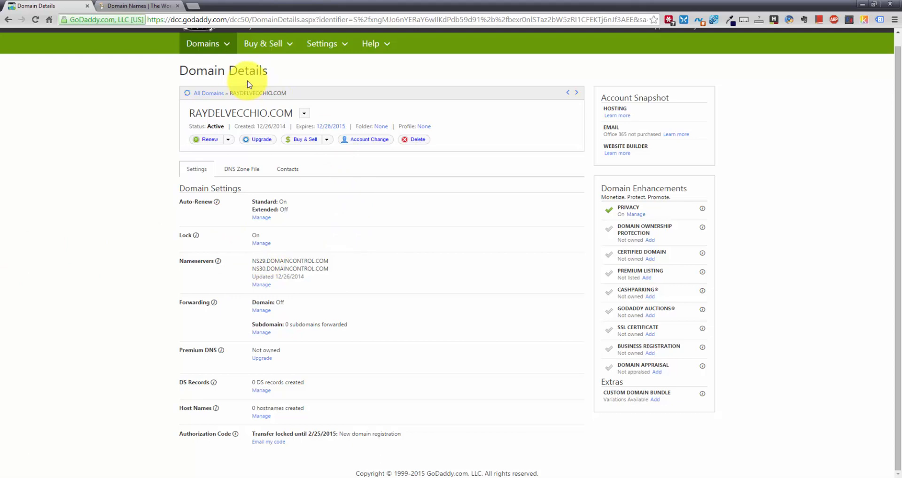
left_click(159, 6)
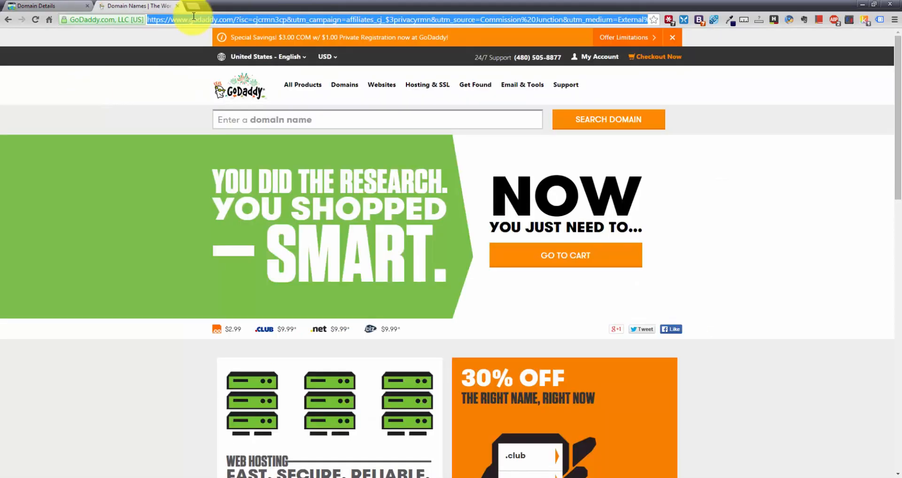
Go to rainier.websitewelcome.com/whm from the 'whm' address suggestion and log in to WHM
type("whm")
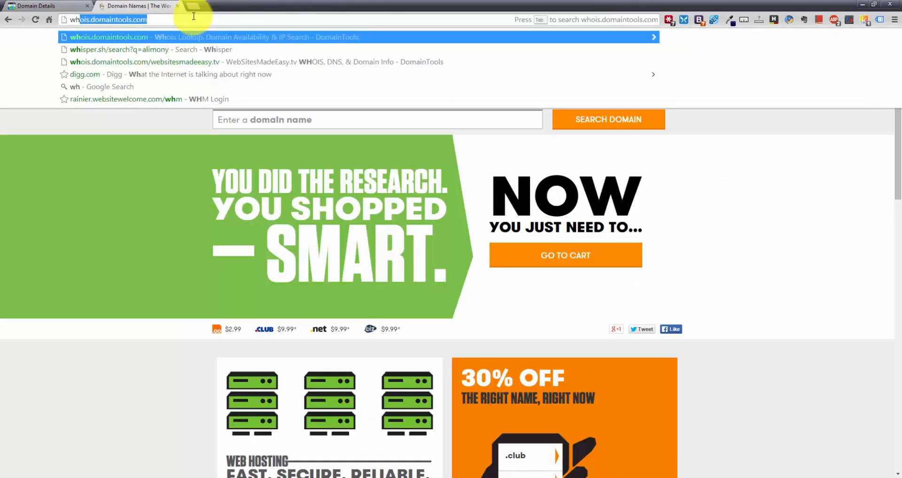
key("Down")
key("Down")
key("Down")
key("Up")
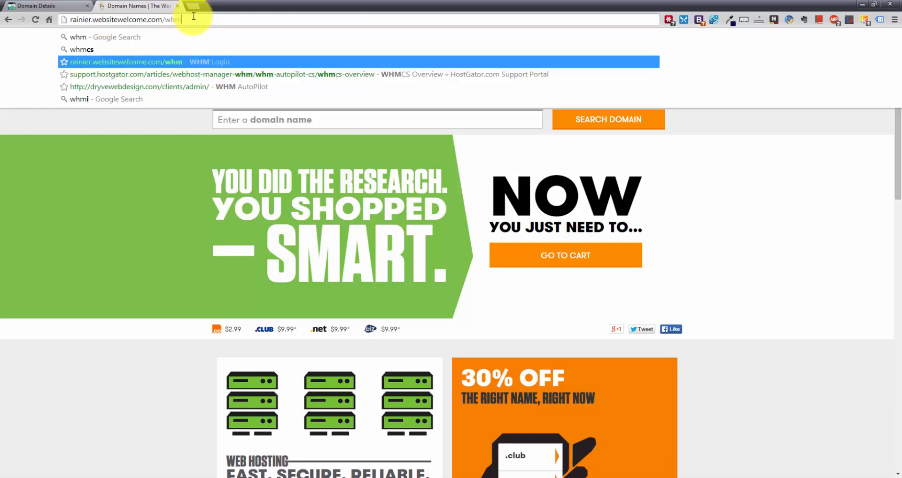
left_click_drag(163, 21, 180, 22)
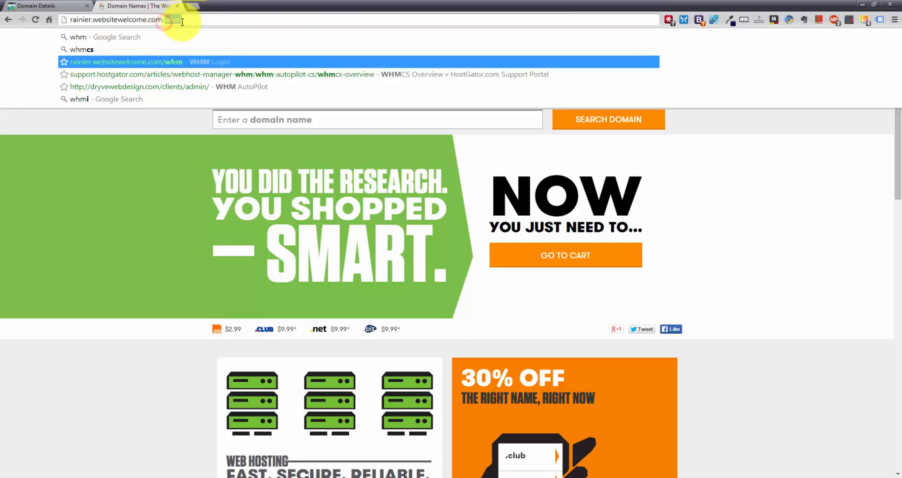
left_click(181, 22)
key("Return")
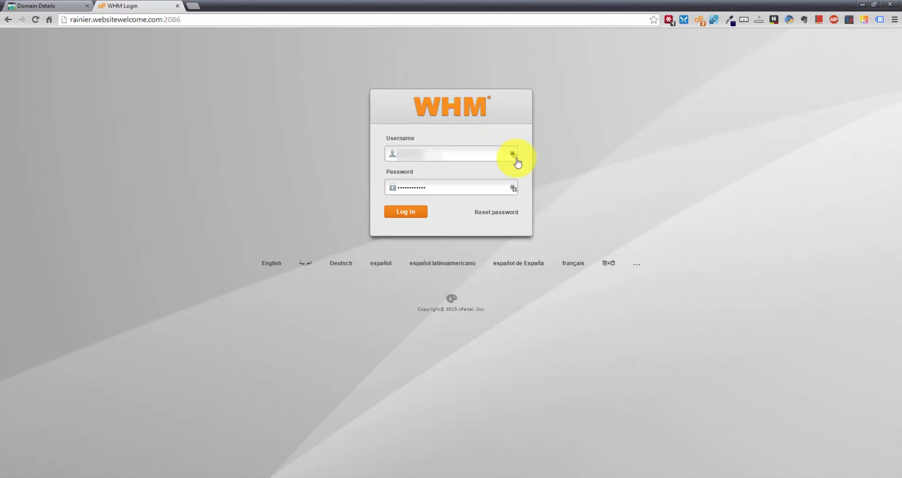
left_click(402, 211)
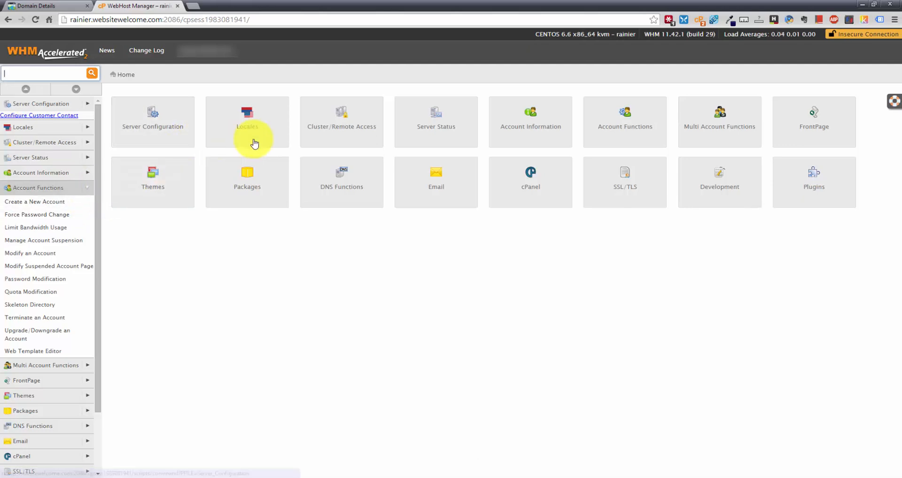
Open the Add a Package form and name the new package raydv
left_click(86, 192)
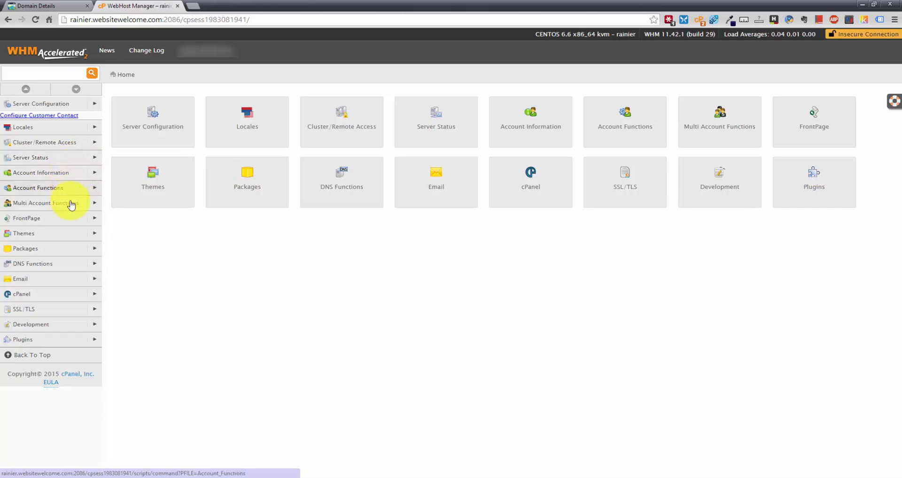
left_click(94, 249)
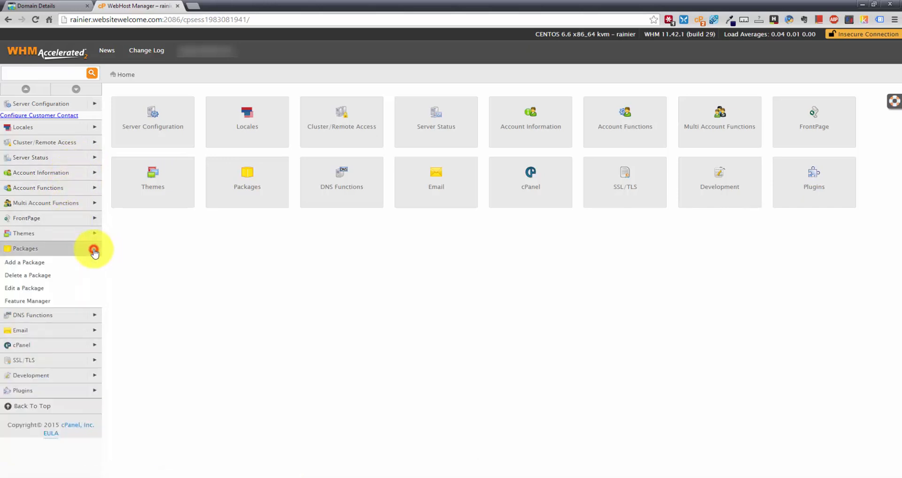
left_click(58, 264)
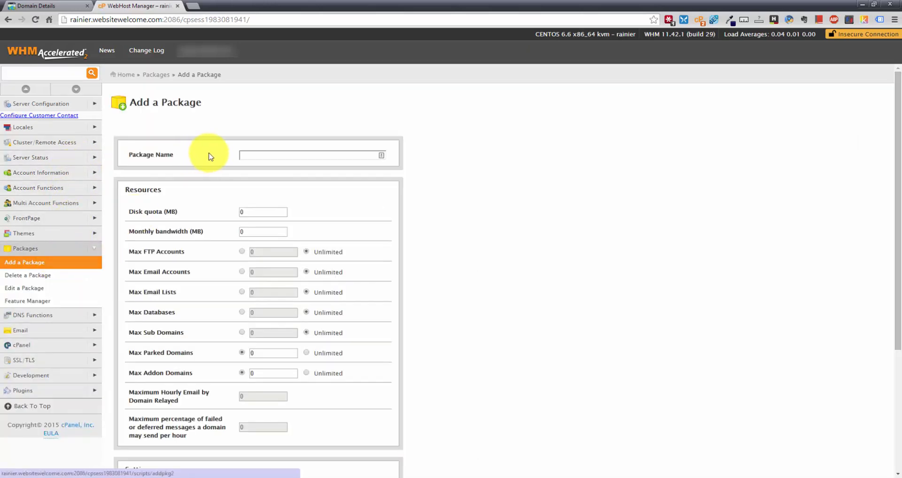
left_click(263, 159)
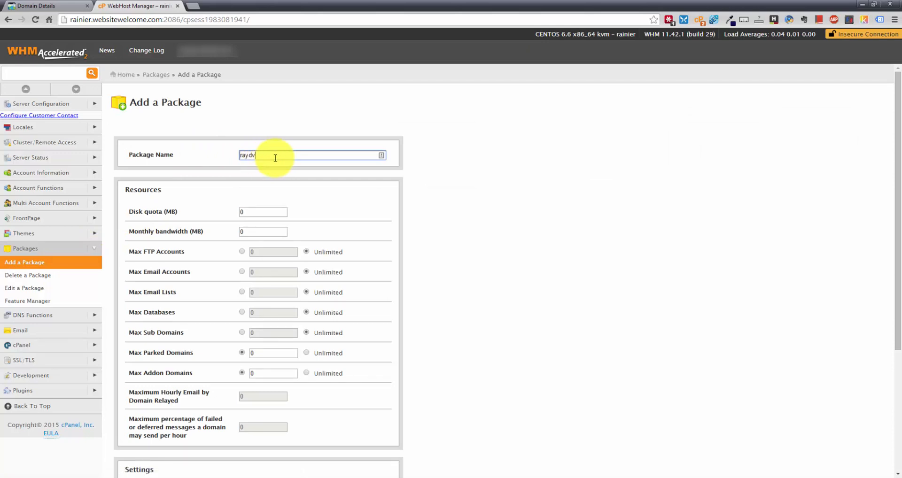
left_click(277, 159)
Set the disk quota to 1000 MB and monthly bandwidth to 10000 MB
left_click(266, 210)
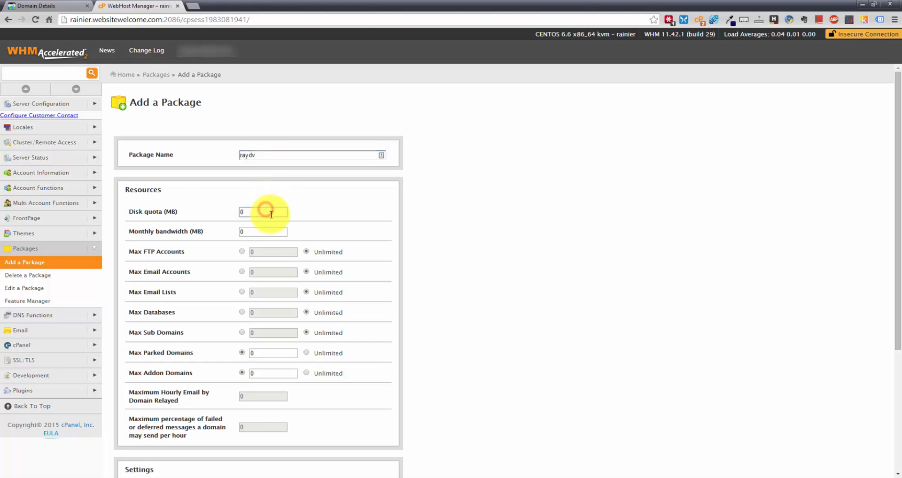
left_click_drag(266, 210, 233, 212)
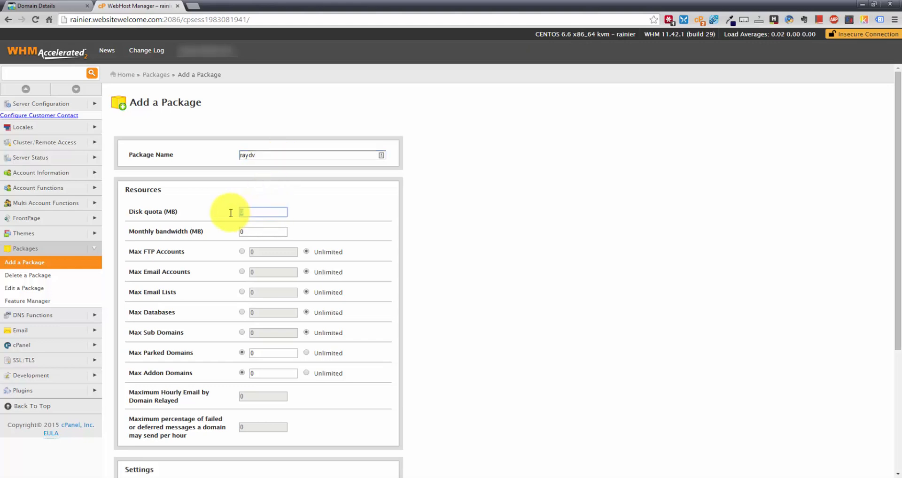
left_click_drag(259, 210, 207, 209)
left_click(255, 212)
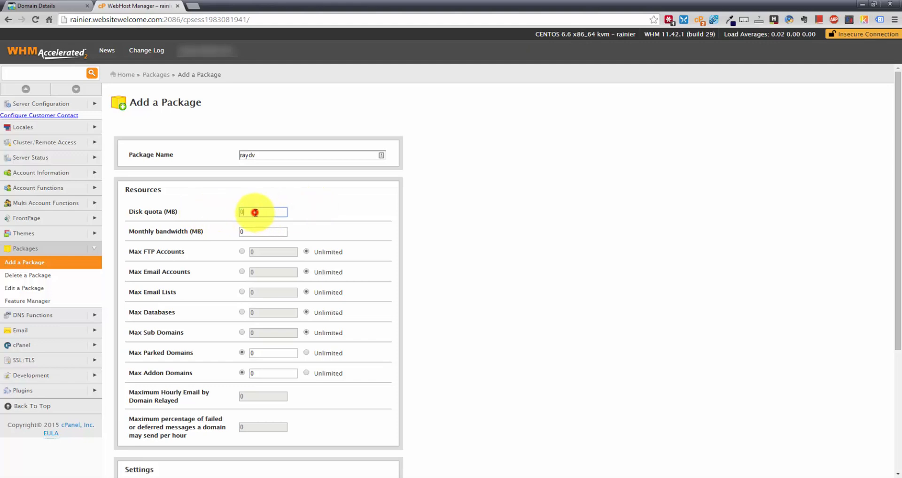
left_click_drag(272, 211, 226, 209)
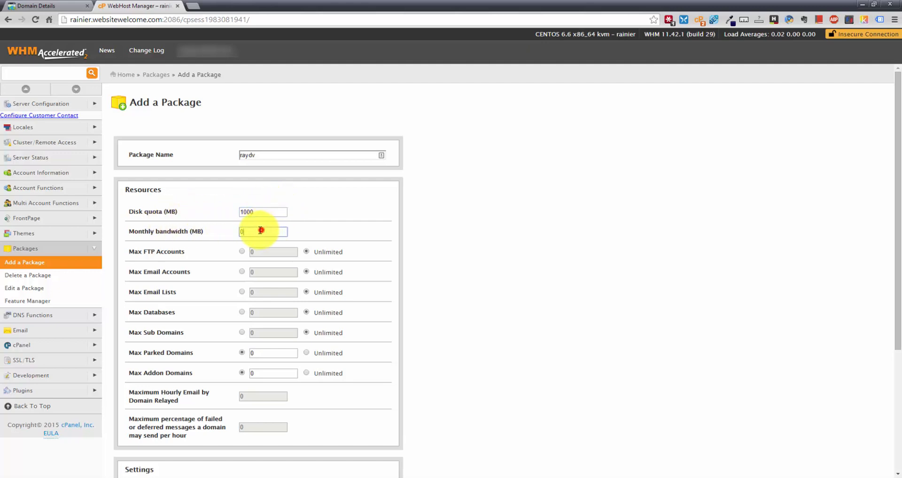
left_click_drag(261, 231, 199, 234)
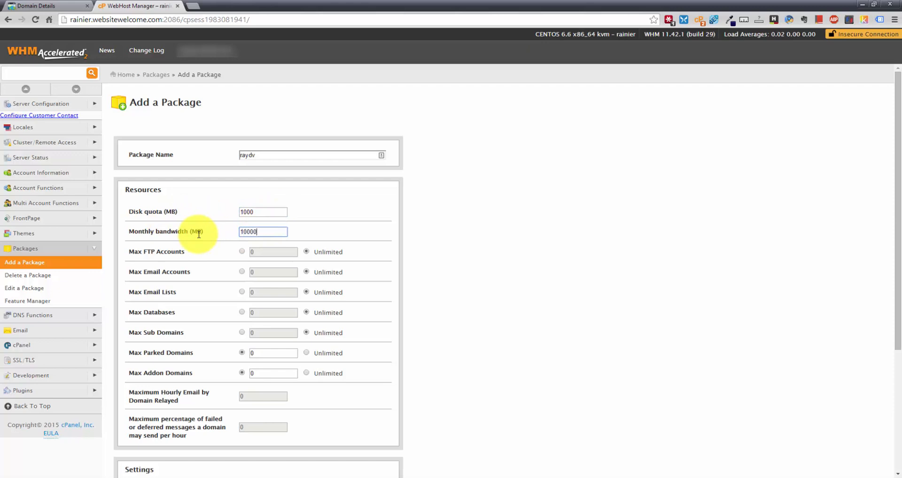
left_click(260, 209)
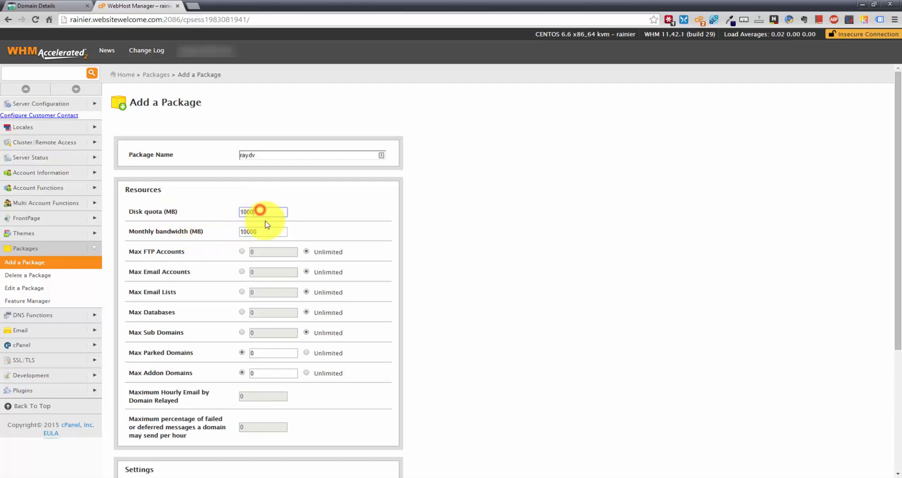
left_click(266, 228)
left_click(263, 210)
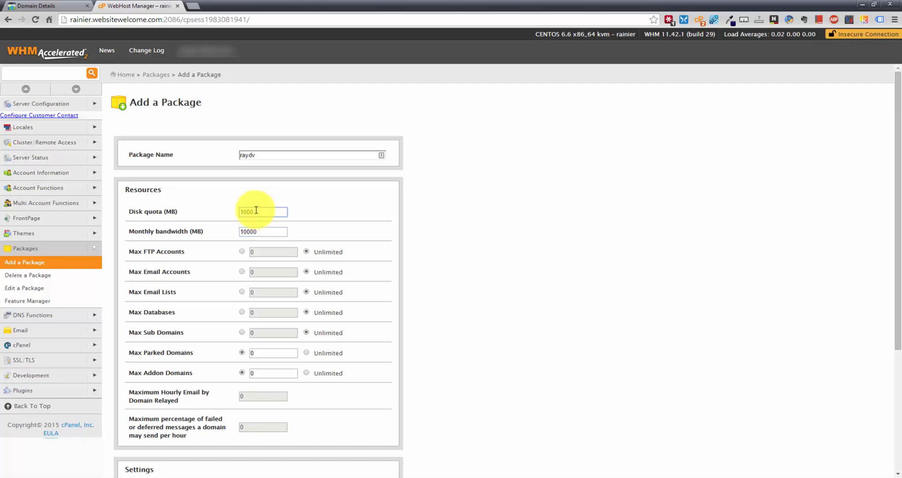
left_click_drag(129, 211, 162, 207)
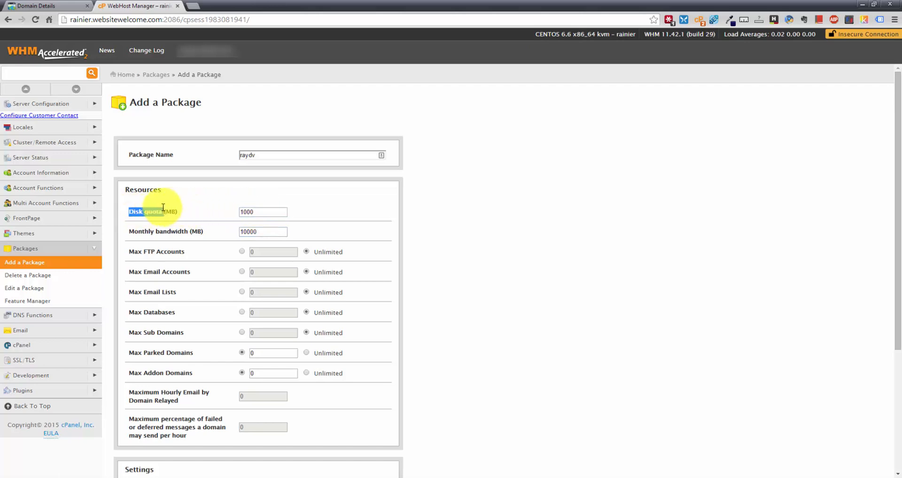
left_click(163, 207)
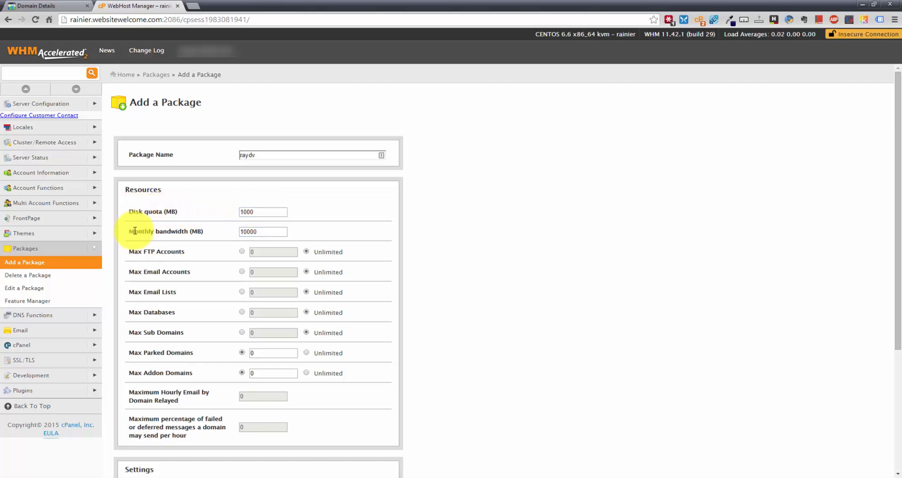
left_click(274, 236)
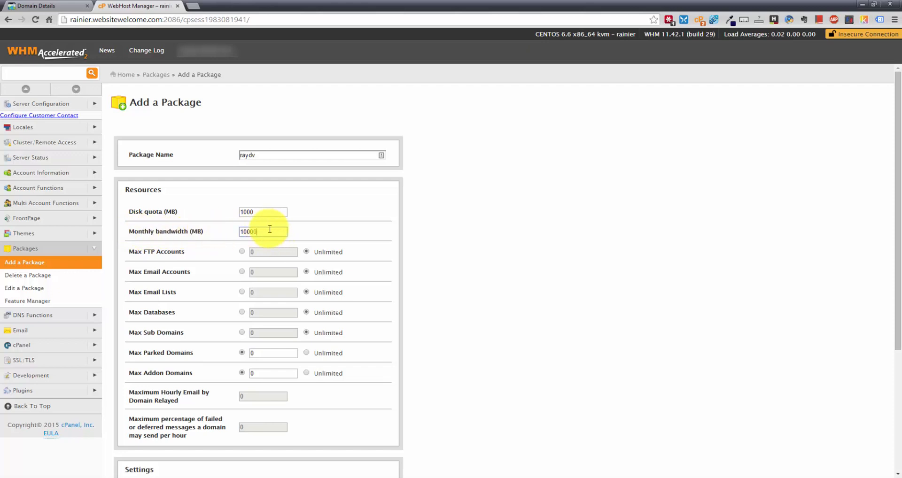
Add the raydv package, then collapse Packages and expand Account Functions in the sidebar
scroll(270, 230, "down", 2)
scroll(275, 301, "down", 1)
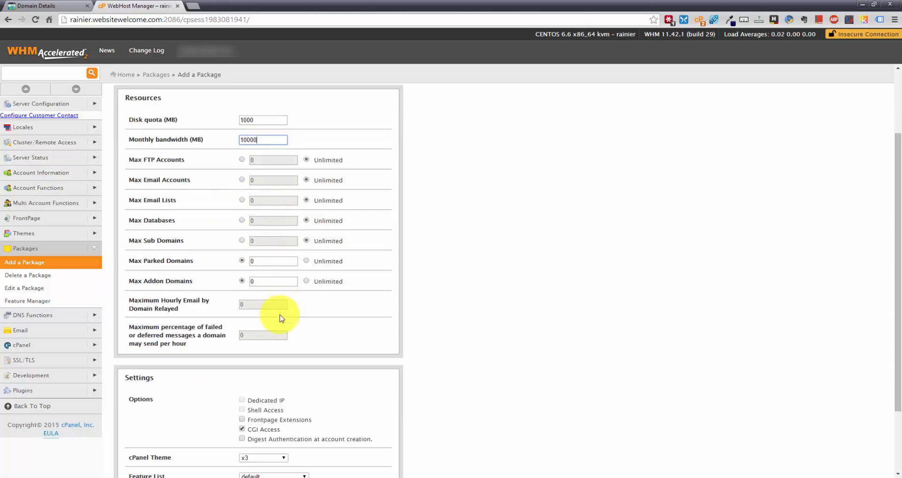
scroll(281, 305, "down", 1)
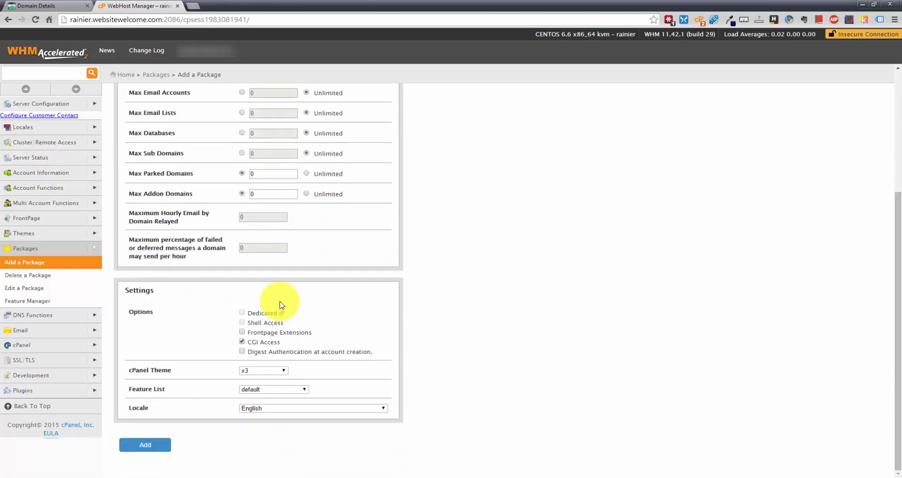
scroll(282, 306, "up", 4)
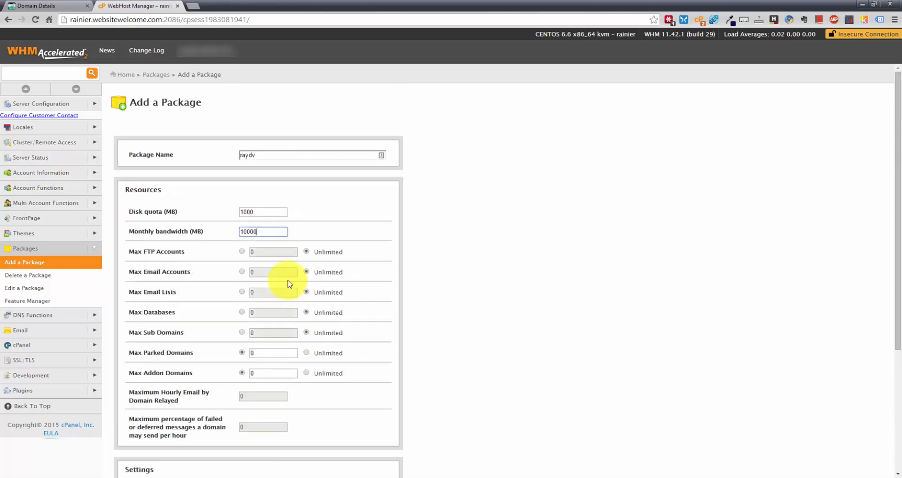
scroll(350, 212, "down", 4)
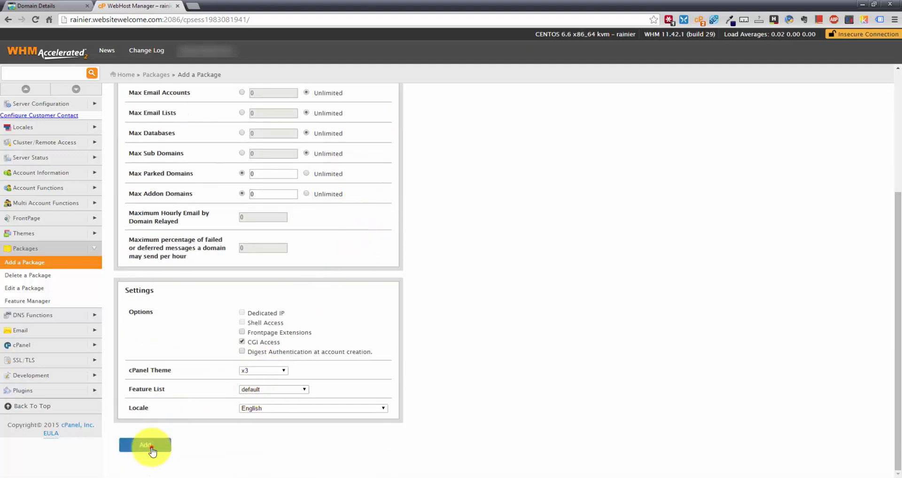
left_click(150, 446)
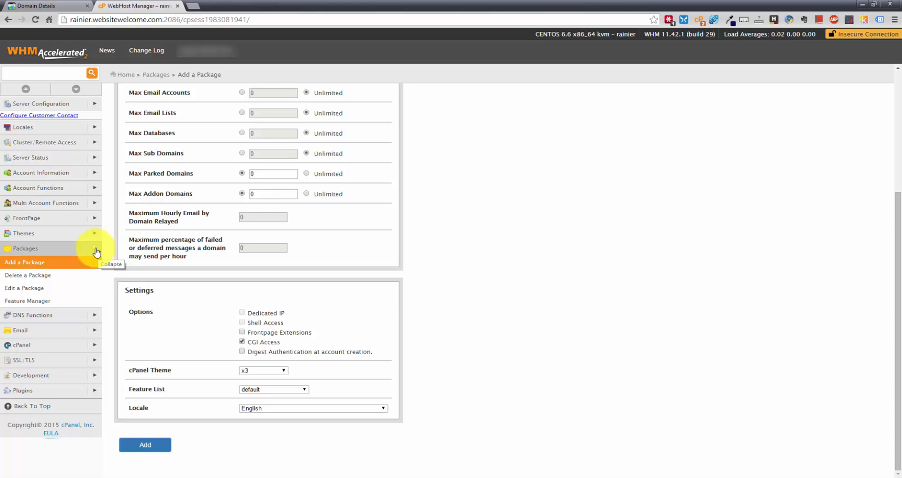
left_click(97, 252)
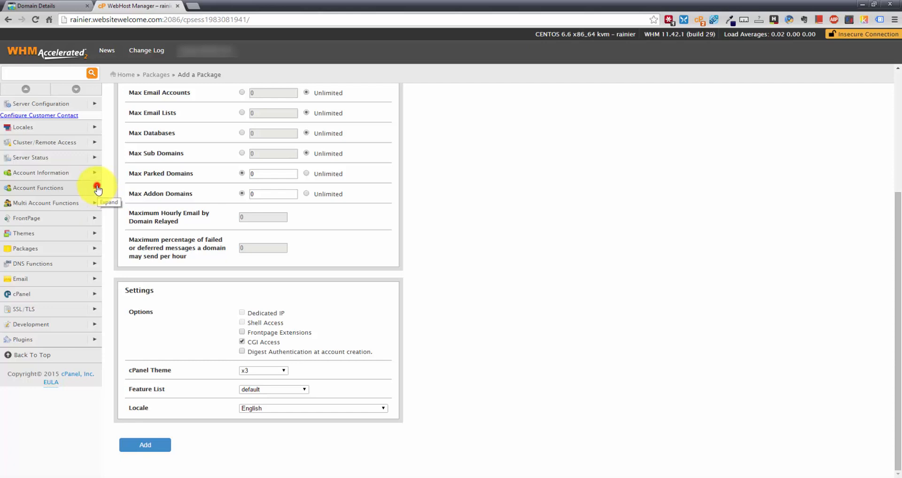
left_click(96, 188)
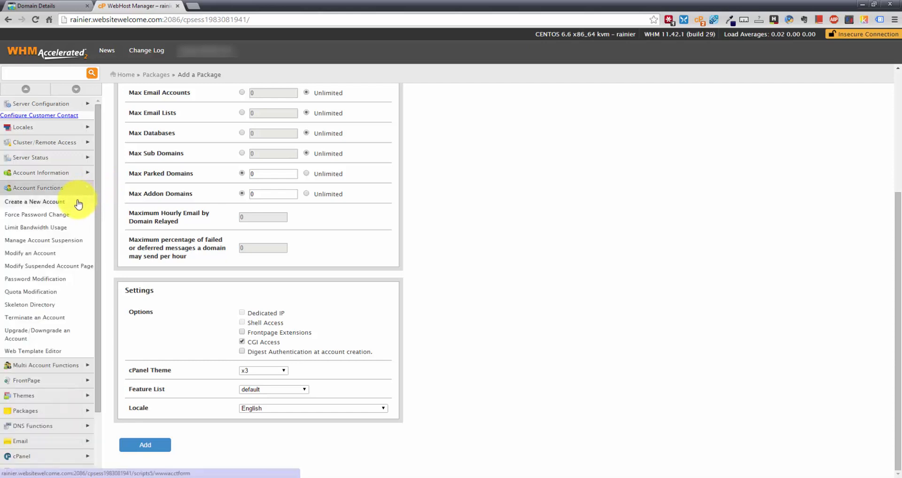
left_click(60, 201)
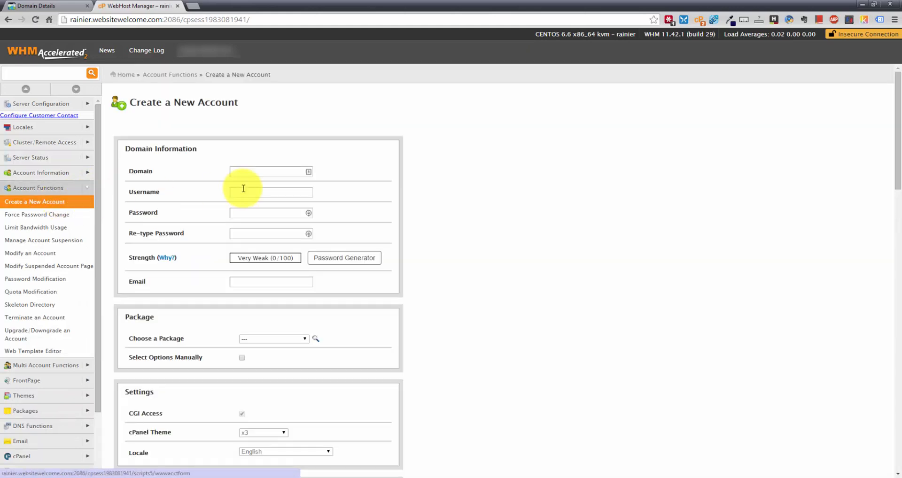
left_click(263, 170)
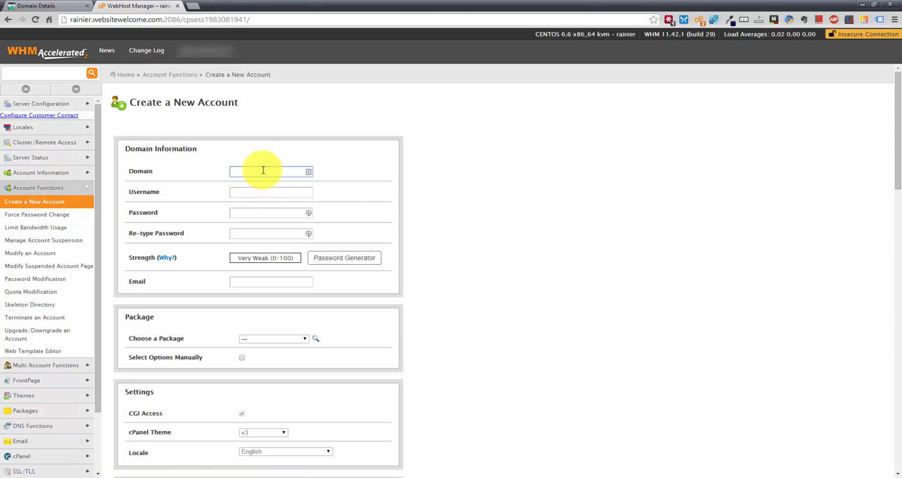
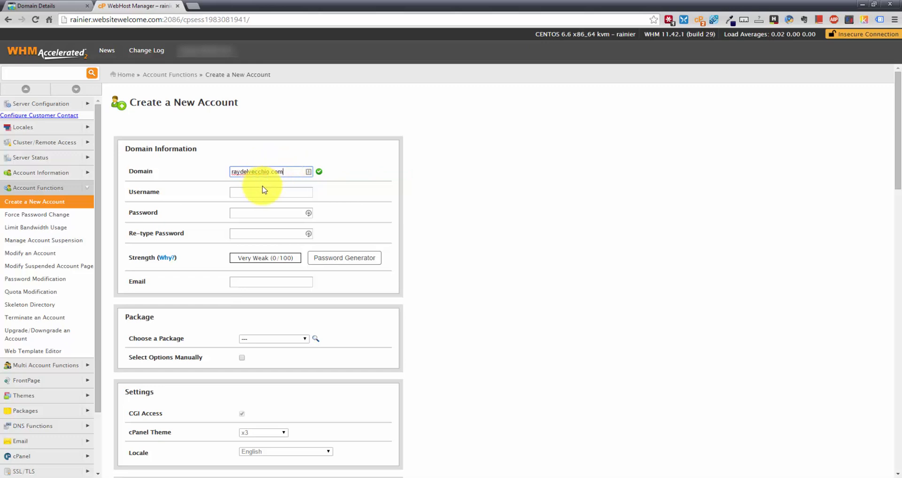
left_click(264, 192)
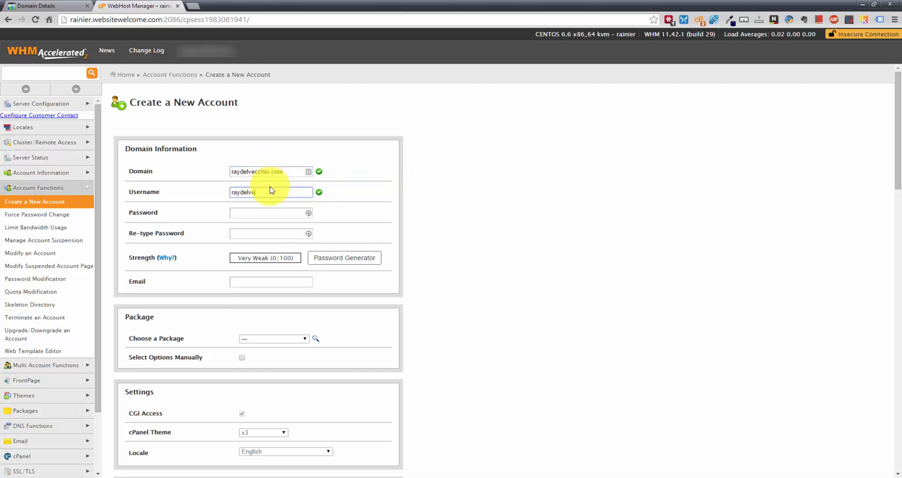
left_click(261, 213)
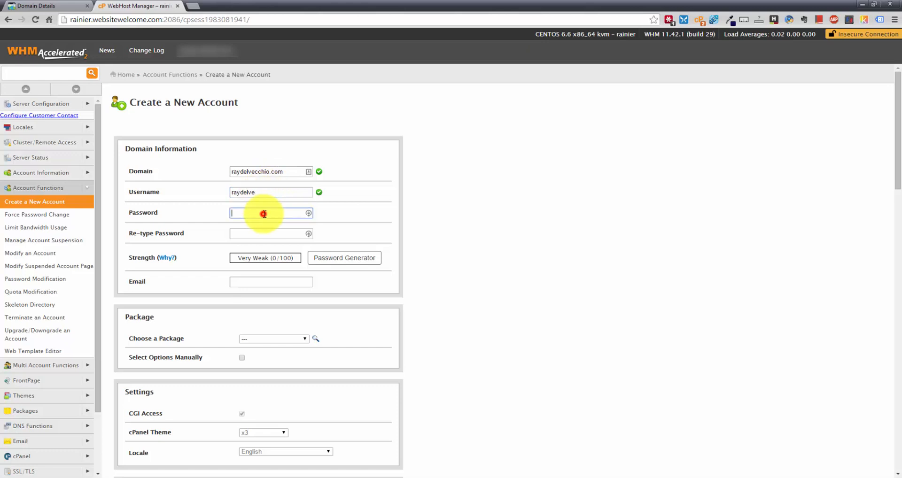
Generate a strong password, copy it, and launch a new Notepad window from the taskbar
left_click(359, 262)
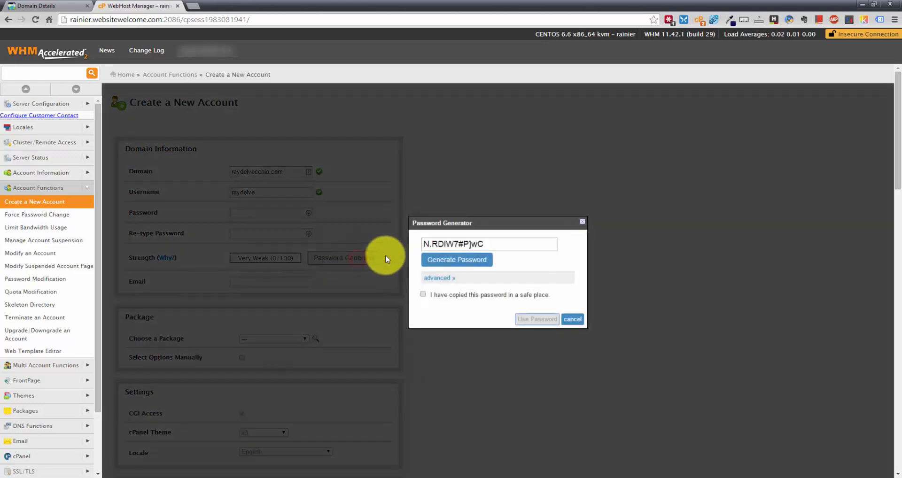
triple_click(465, 242)
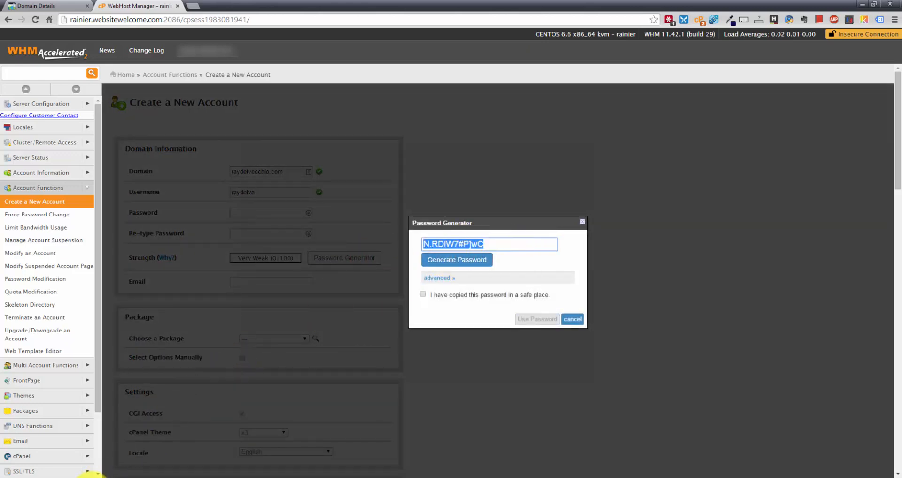
right_click(125, 475)
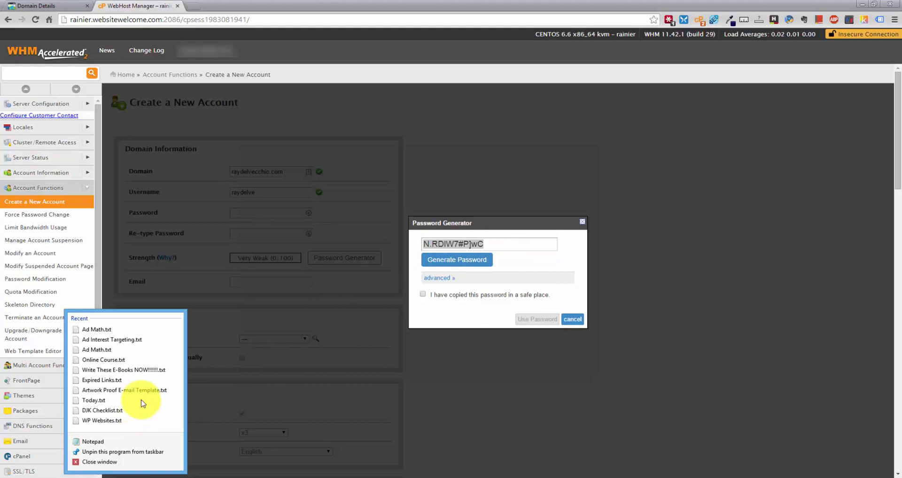
left_click(114, 444)
Paste the generated password into a new untitled Notepad note placed beside the browser
left_click_drag(328, 151, 660, 148)
left_click(619, 201)
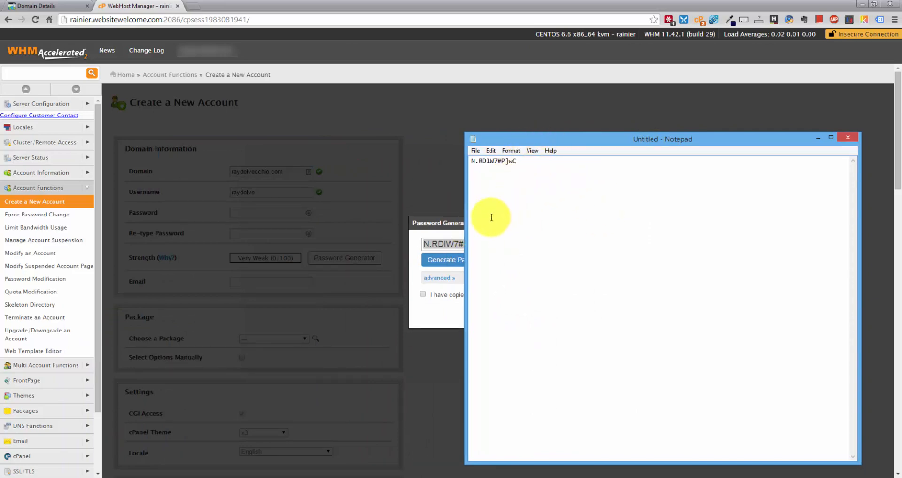
left_click(448, 225)
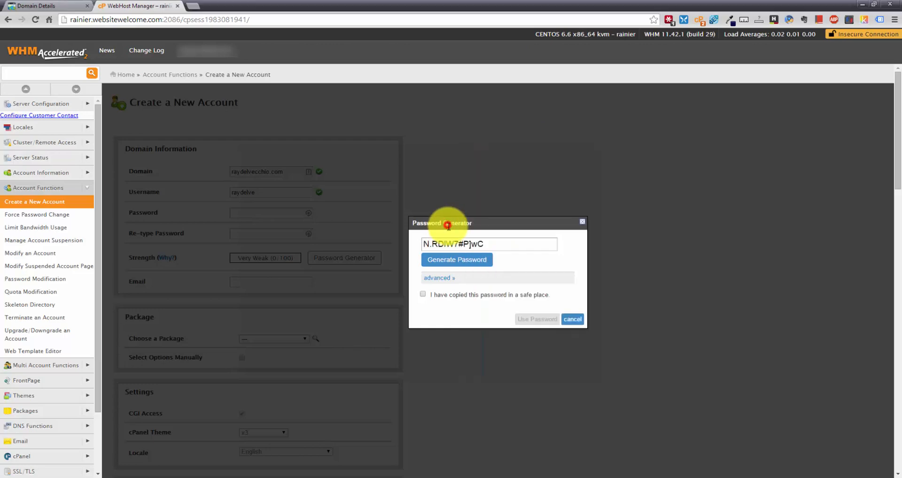
Apply the generated Very Strong (100/100) password, enter the contact e-mail, and choose package delvec28_raydv
left_click(423, 295)
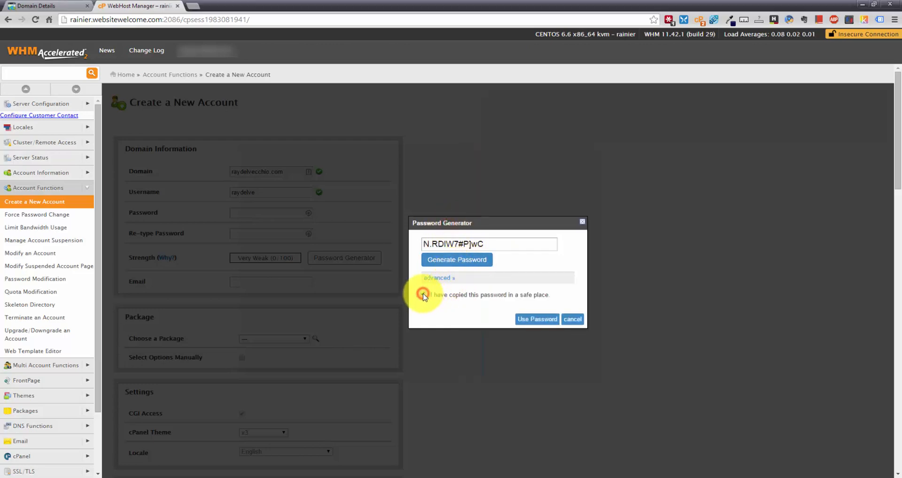
left_click(538, 321)
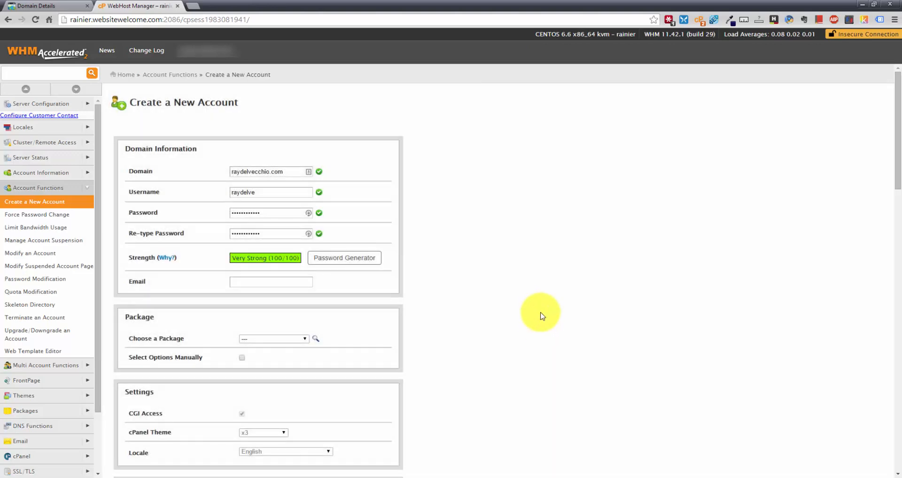
left_click(260, 280)
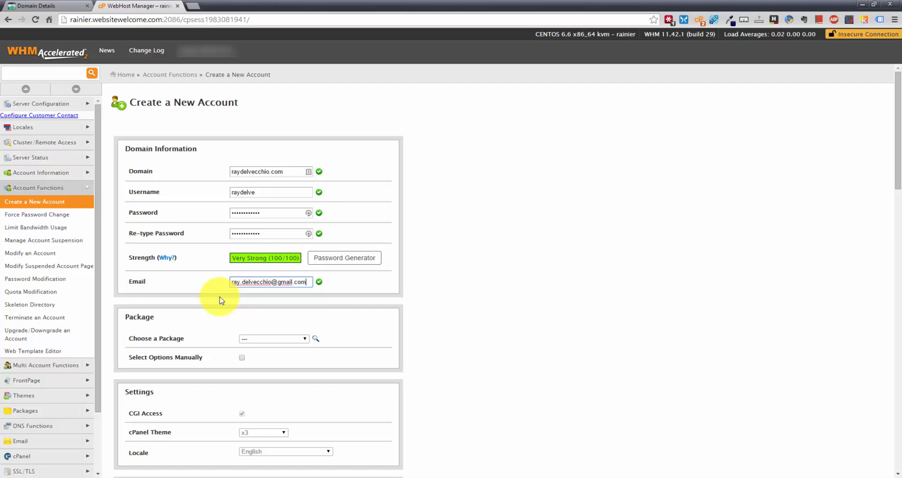
left_click(277, 341)
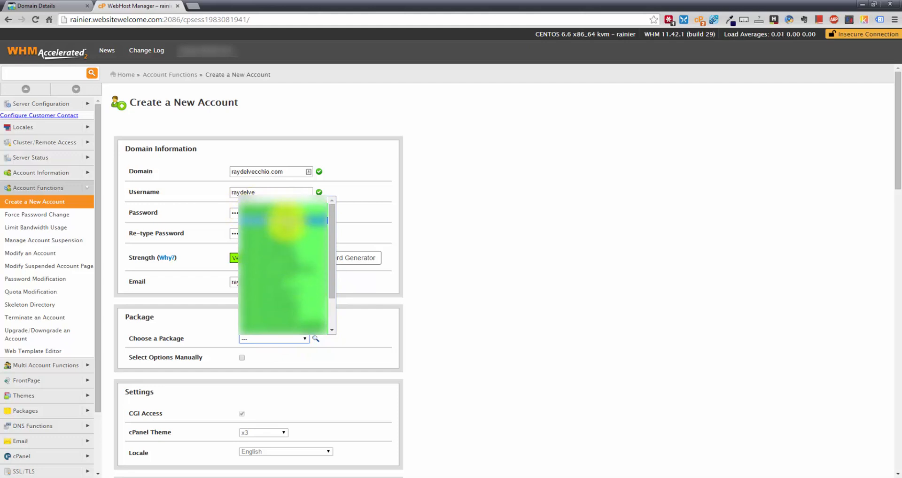
left_click_drag(332, 277, 333, 312)
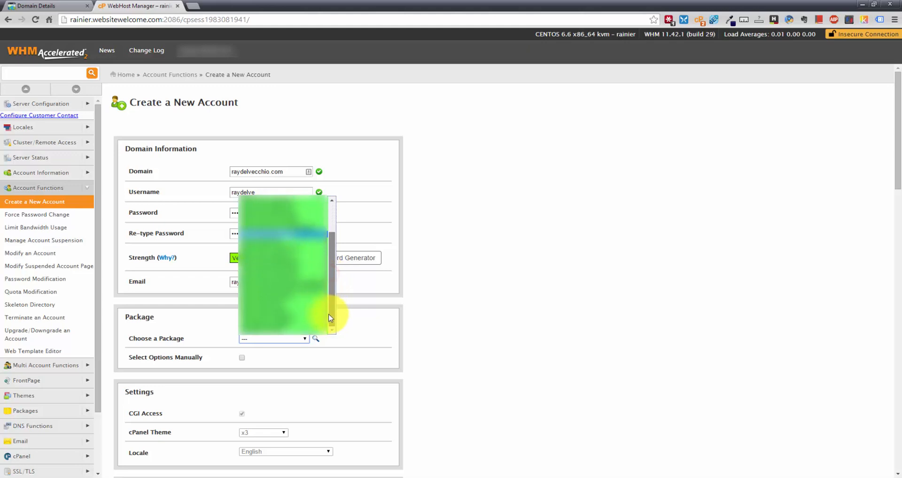
left_click(299, 296)
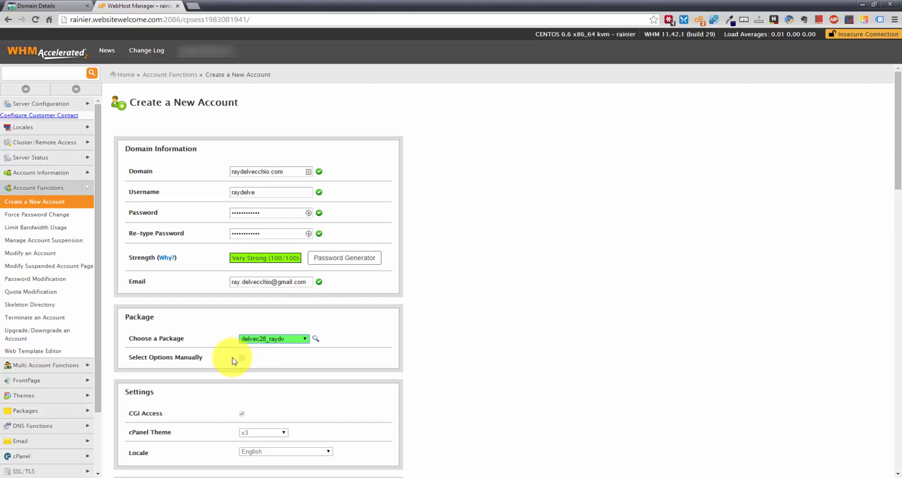
scroll(219, 366, "down", 2)
Review the form's DKIM, registrar nameservers ns959/ns960.websitewelcome.com, and Local Mail Exchanger routing
scroll(274, 282, "down", 1)
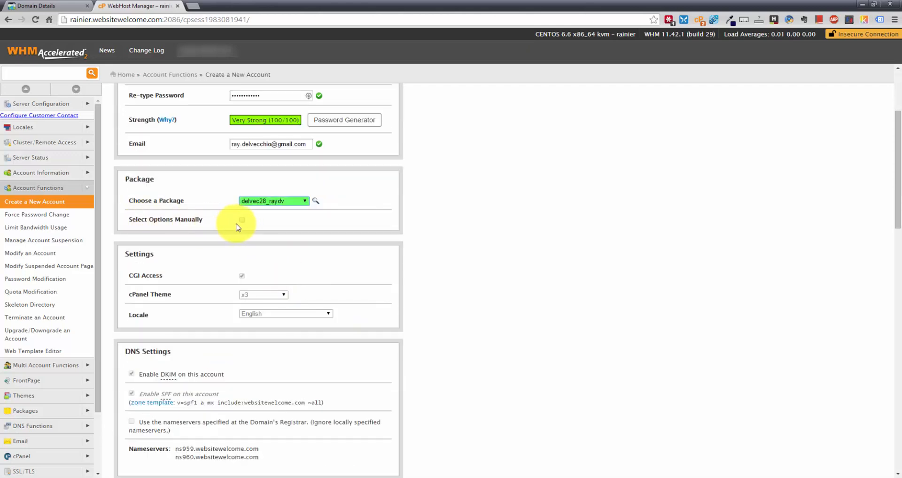
scroll(170, 244, "down", 1)
scroll(178, 220, "down", 1)
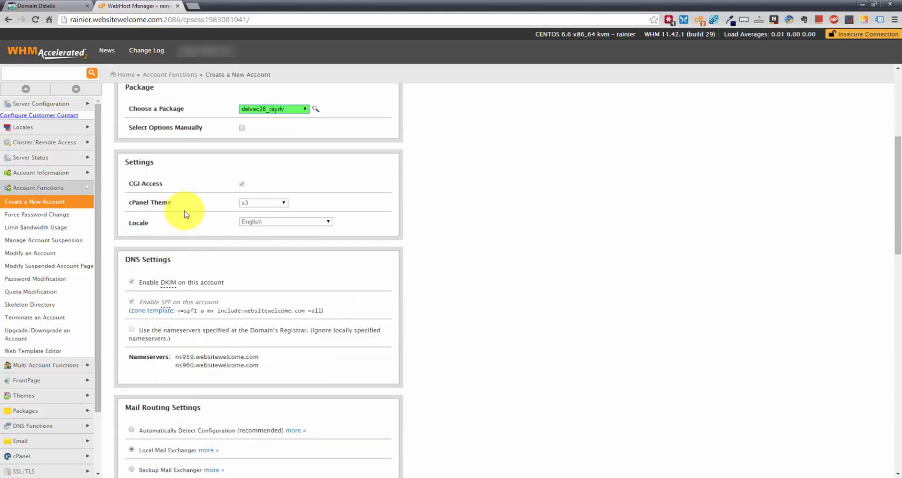
scroll(194, 233, "down", 1)
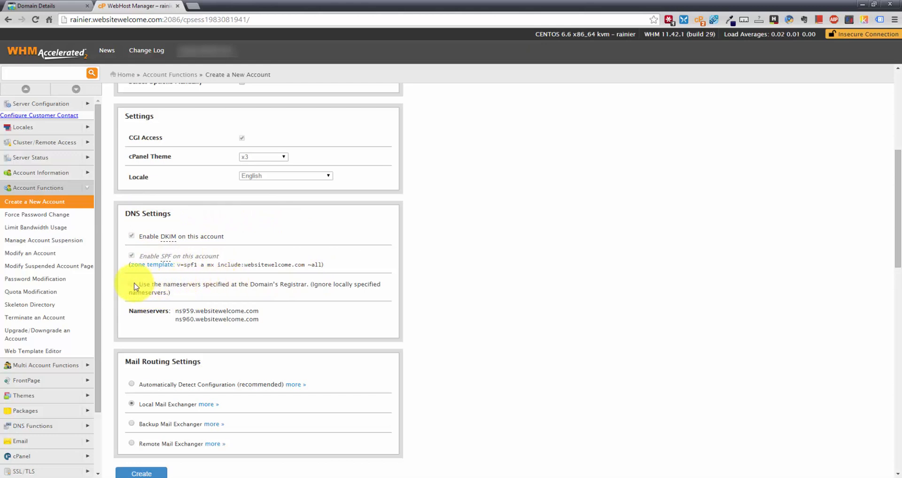
scroll(132, 287, "up", 1)
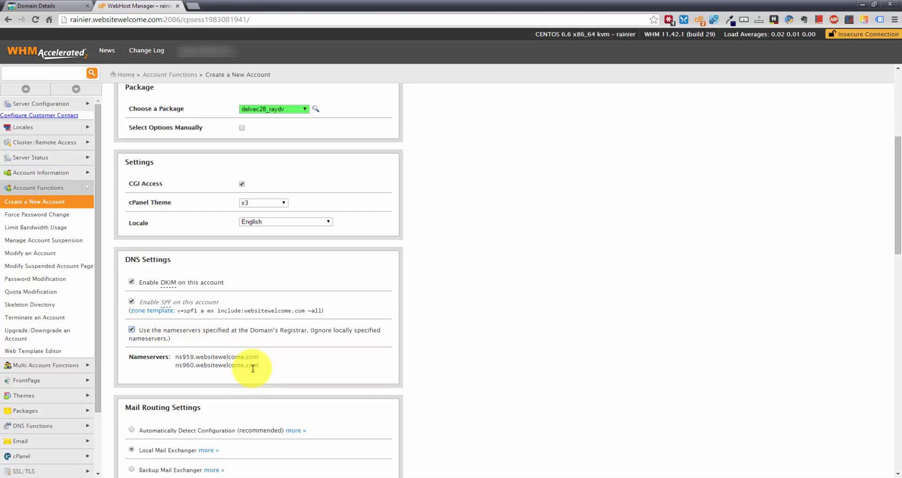
scroll(245, 353, "down", 2)
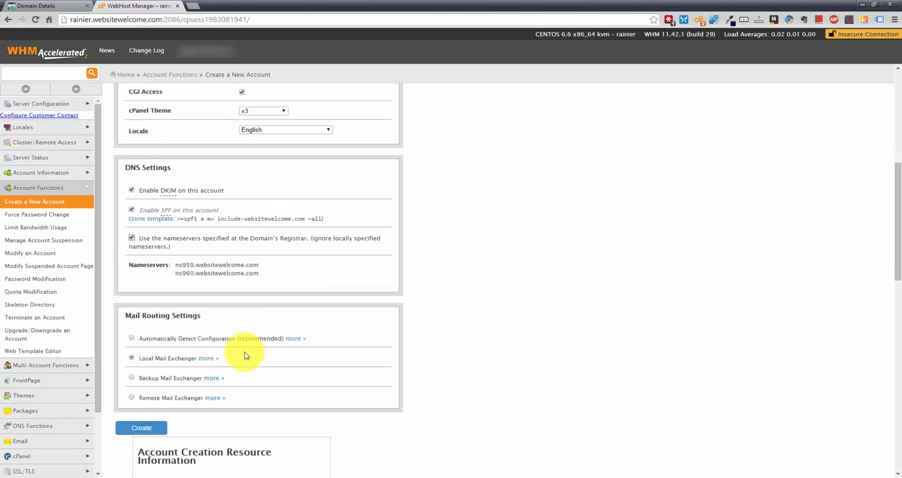
scroll(234, 353, "down", 3)
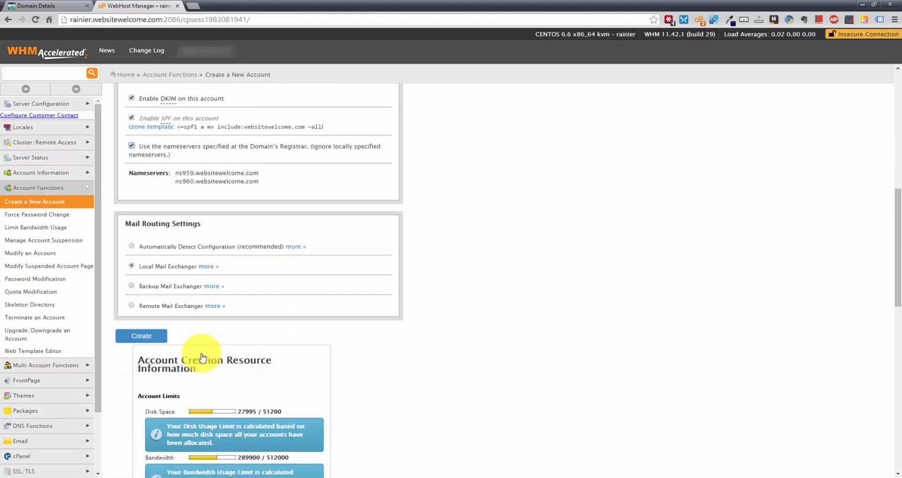
scroll(238, 208, "down", 2)
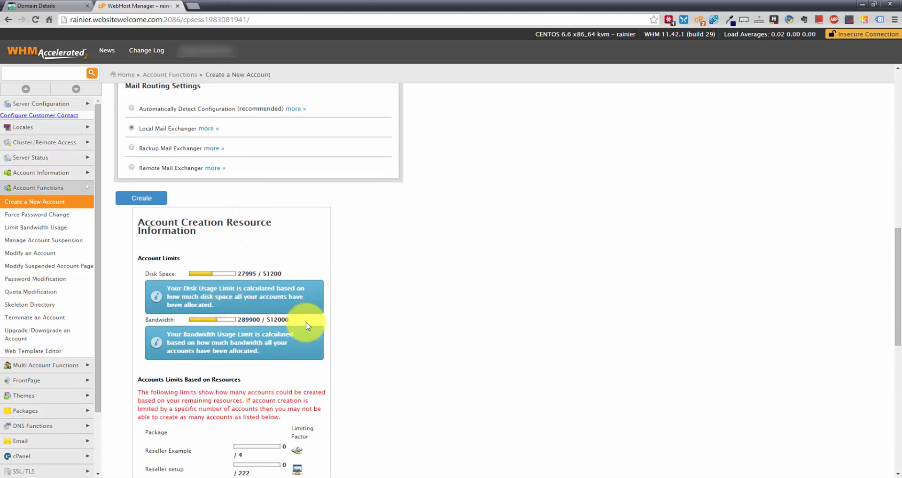
scroll(300, 327, "down", 6)
scroll(299, 327, "up", 5)
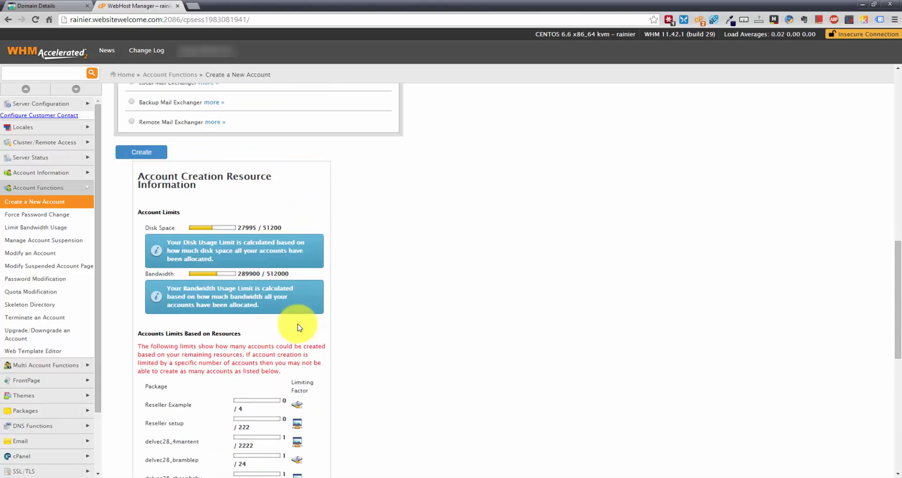
scroll(298, 326, "up", 2)
scroll(310, 320, "up", 4)
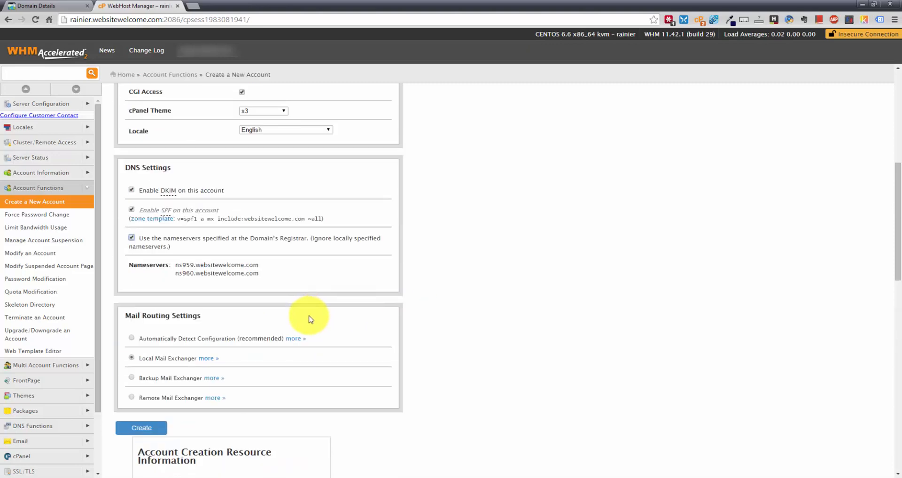
scroll(187, 404, "down", 1)
Create the account and highlight the final 'Account Creation Complete' line in the log
left_click(144, 380)
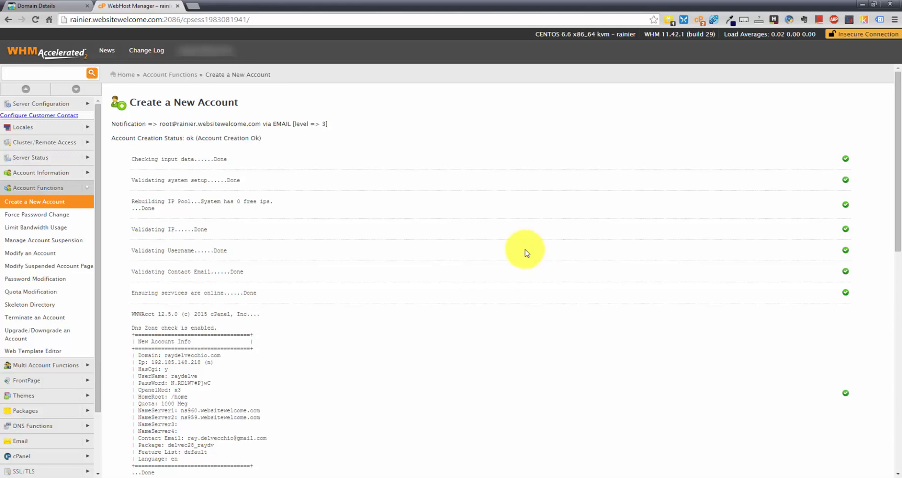
scroll(524, 252, "down", 13)
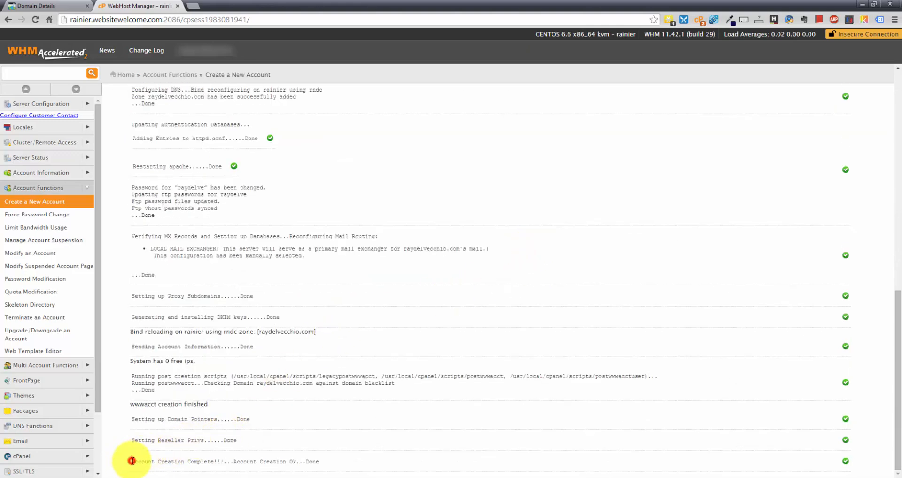
left_click_drag(132, 461, 325, 463)
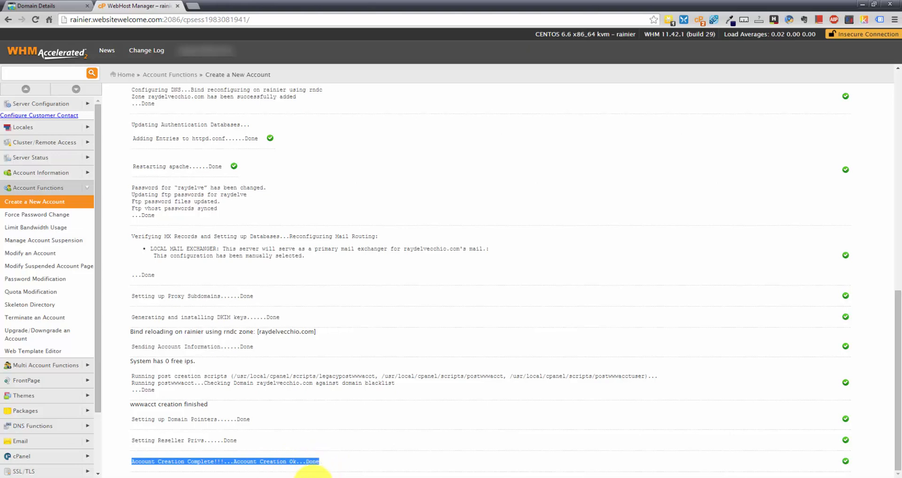
left_click(331, 467)
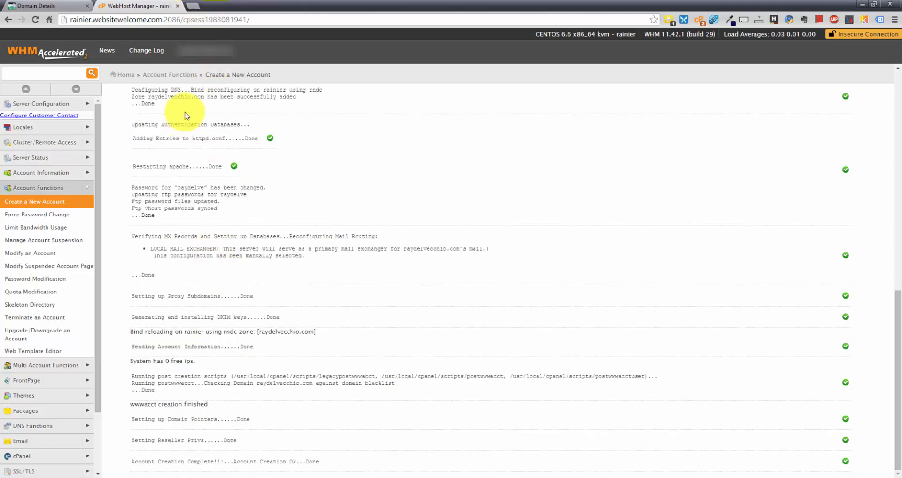
Load the new domain's /cpanel login page (port 2082) in a new Chrome tab
left_click(190, 6)
type("raydelvecchio.com")
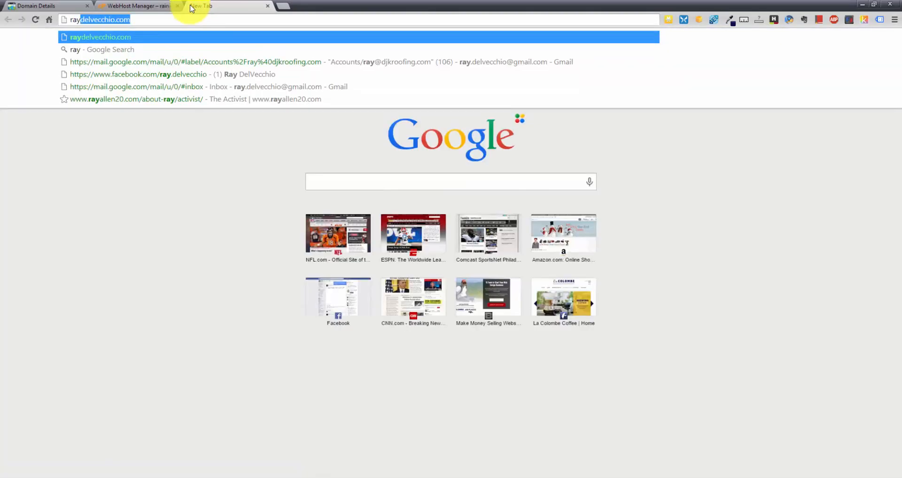
key("Right")
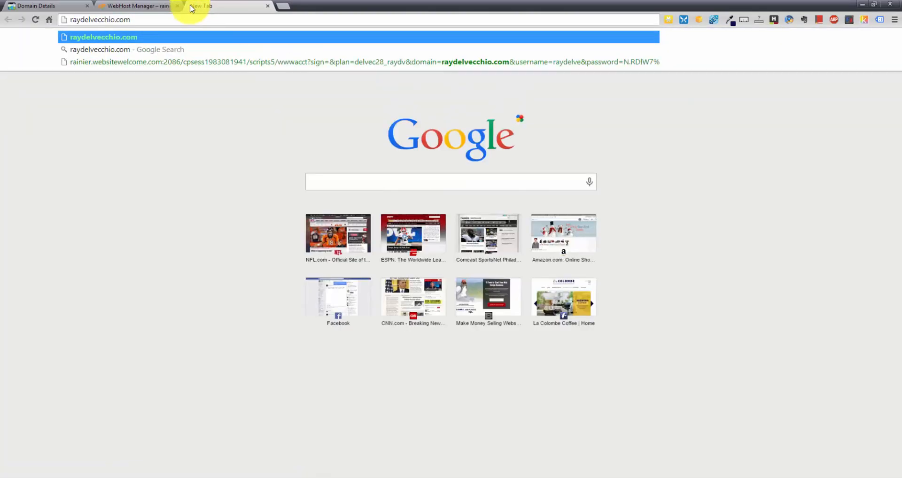
type("/cpanel")
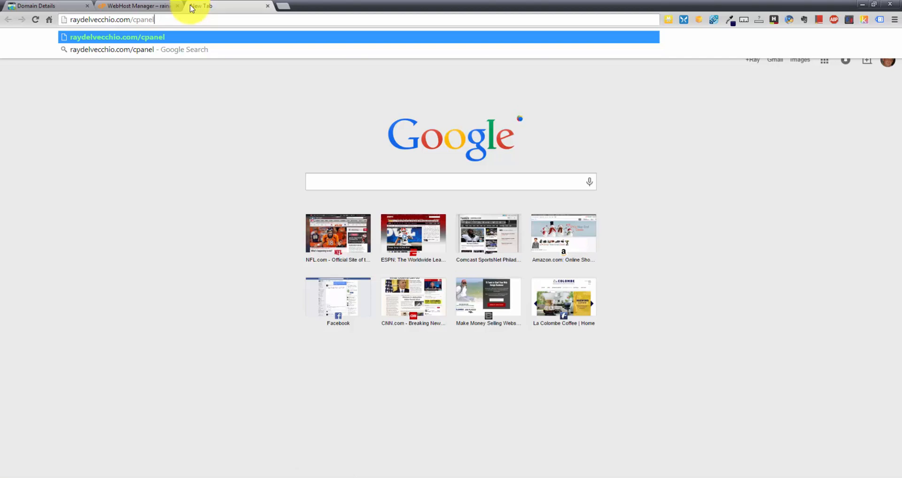
key("Return")
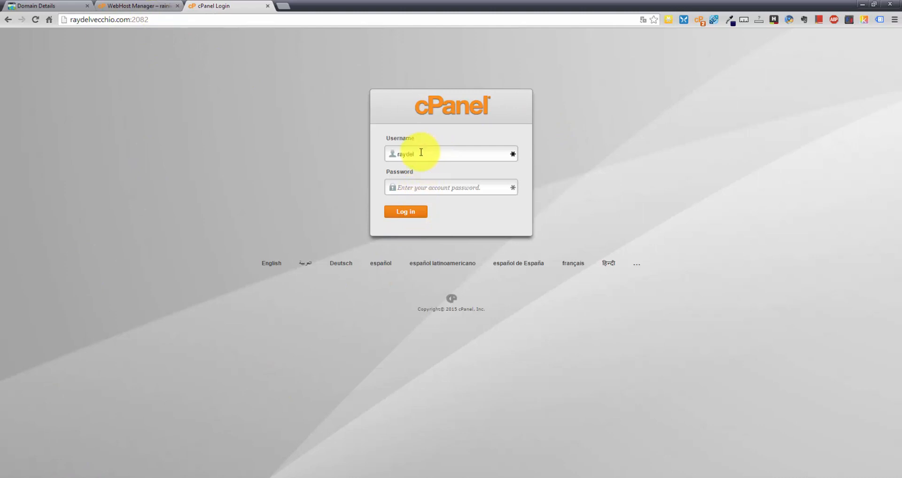
Enter the hosting account username on the cPanel login page
left_click(141, 6)
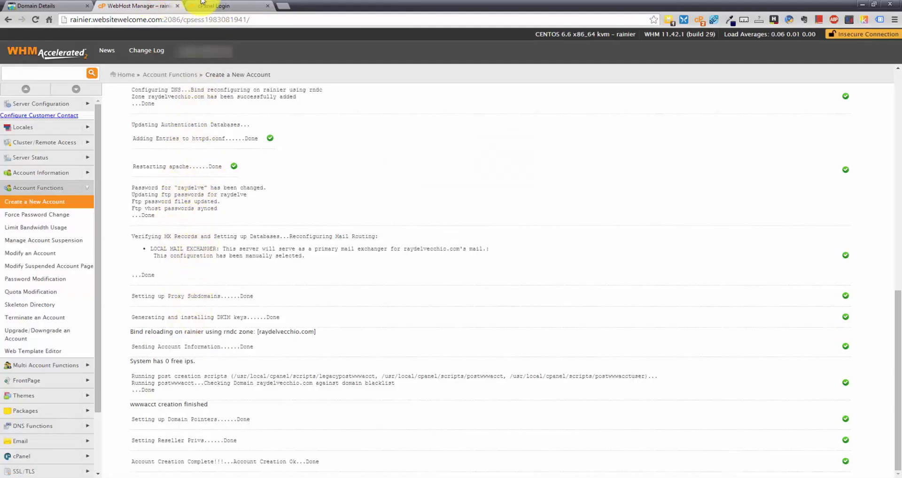
left_click(226, 6)
left_click(425, 154)
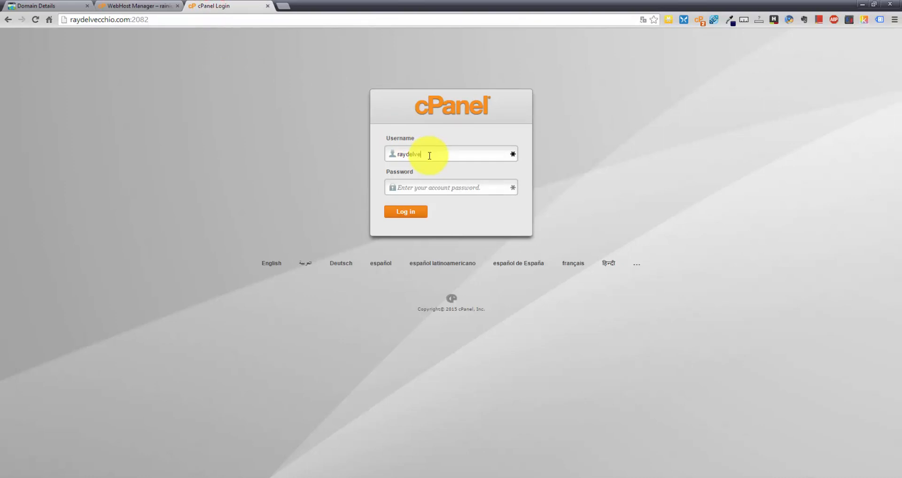
left_click_drag(430, 155, 346, 154)
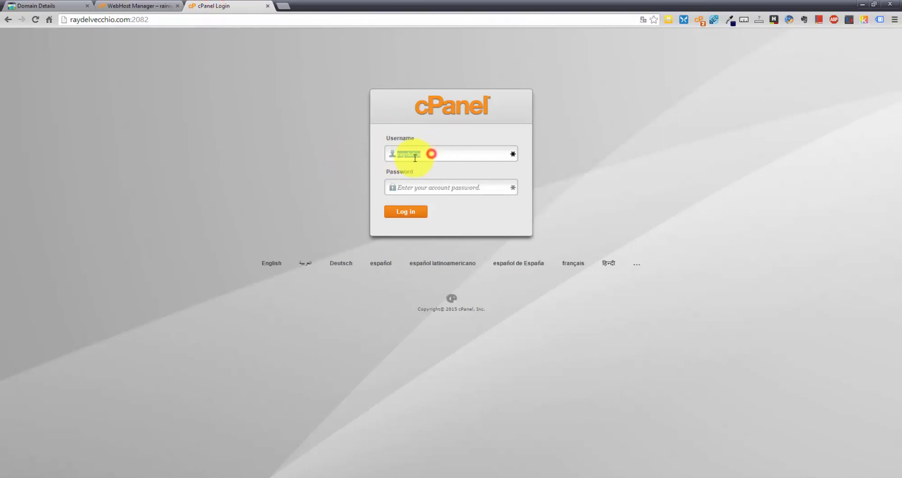
left_click(427, 155)
left_click_drag(441, 155, 378, 154)
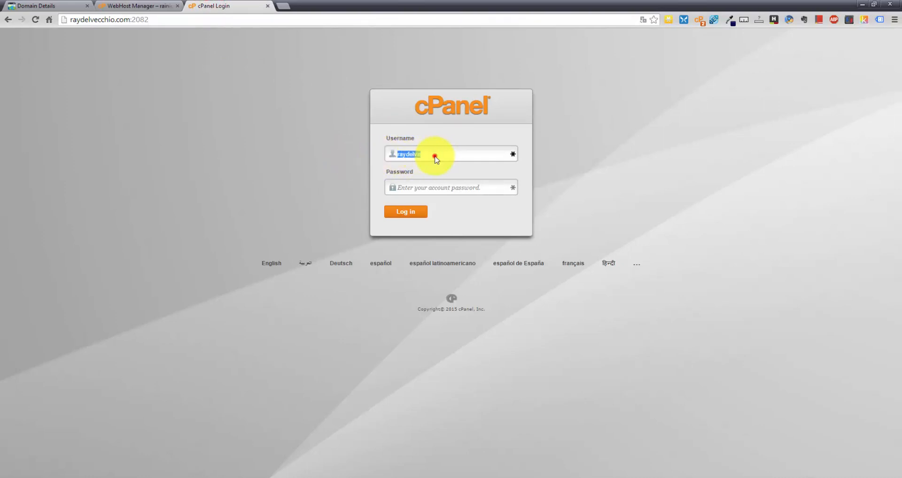
left_click(434, 157)
Paste the password copied from the Notepad note and log in to cPanel
left_click(430, 187)
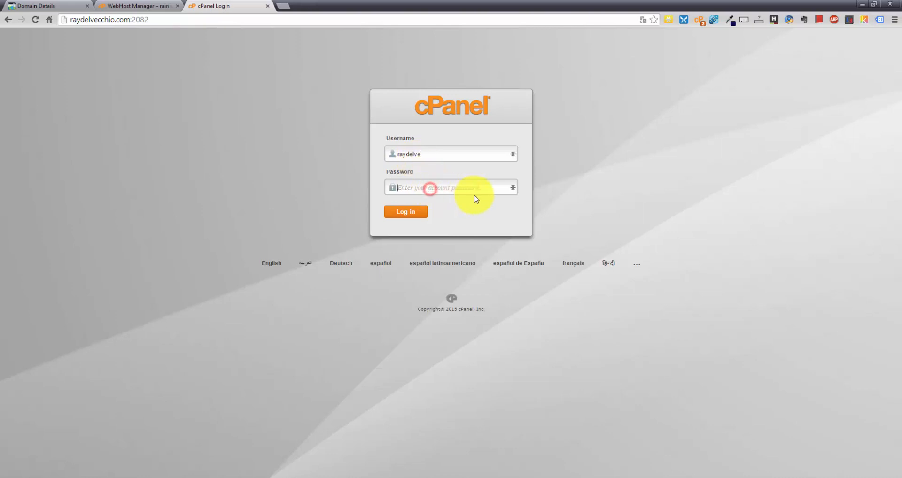
left_click(175, 464)
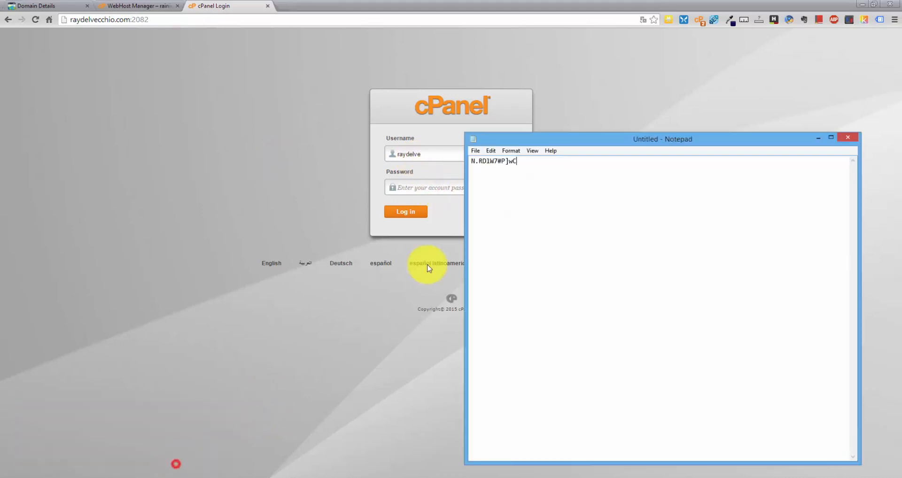
double_click(499, 167)
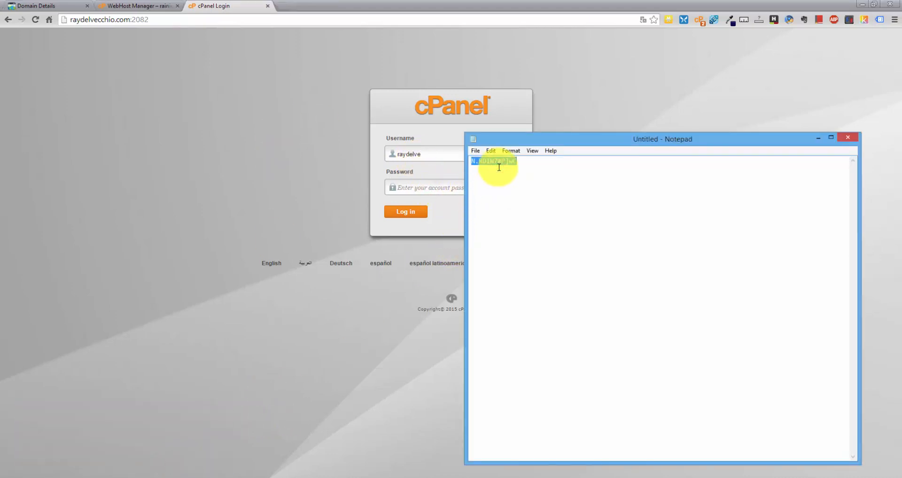
left_click(435, 188)
key("ctrl+v")
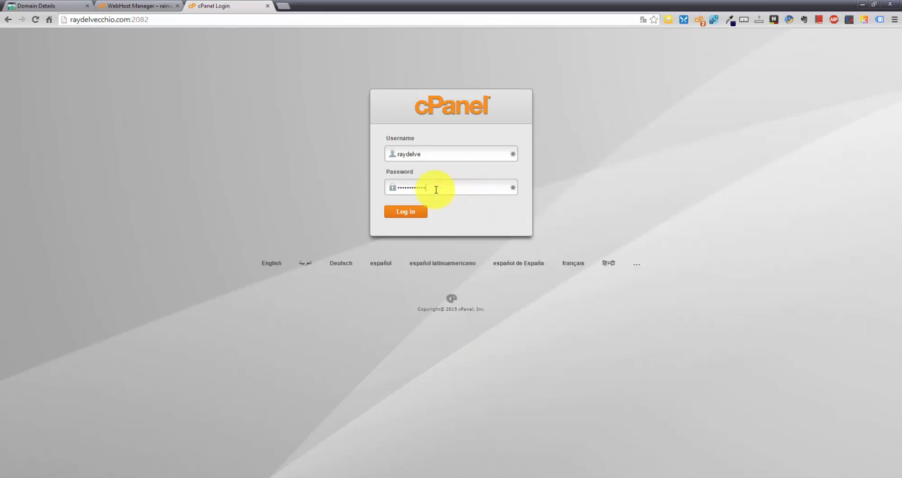
left_click(412, 211)
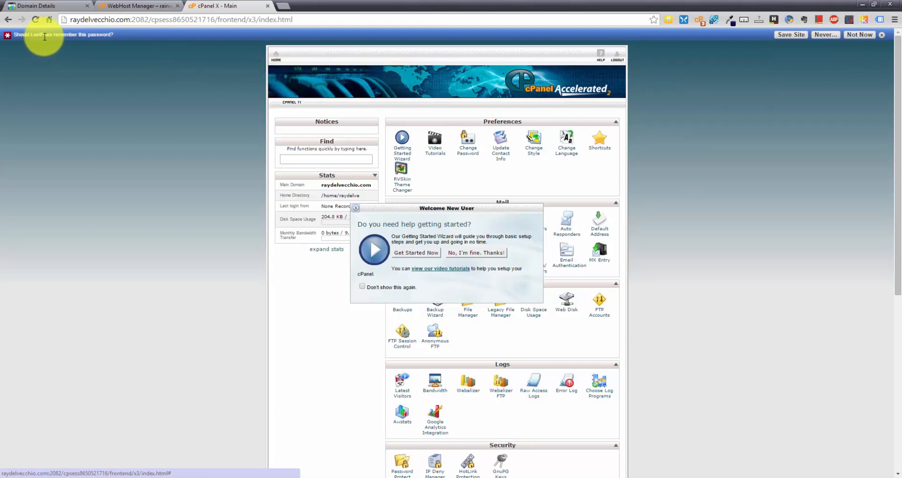
Choose Save Site on the LastPass bar to save the cPanel login
left_click(794, 36)
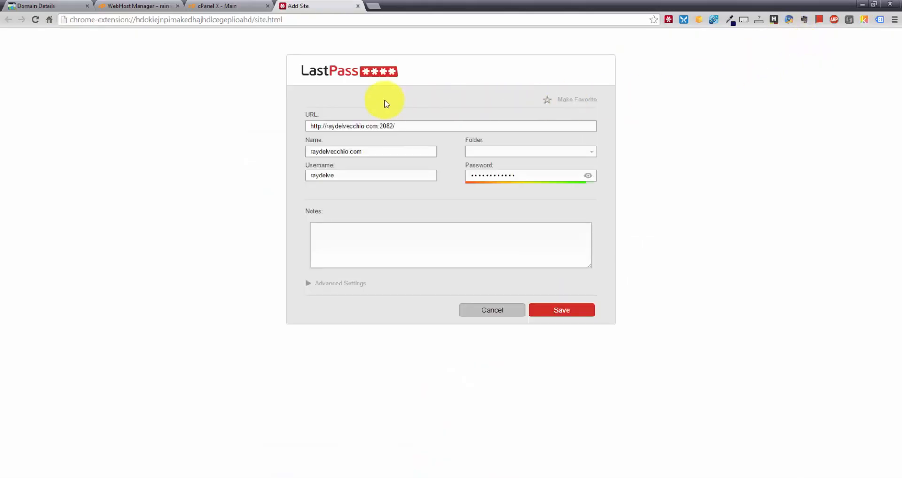
Append /cpanel to the LastPass site name and save the cPanel login entry
left_click(383, 124)
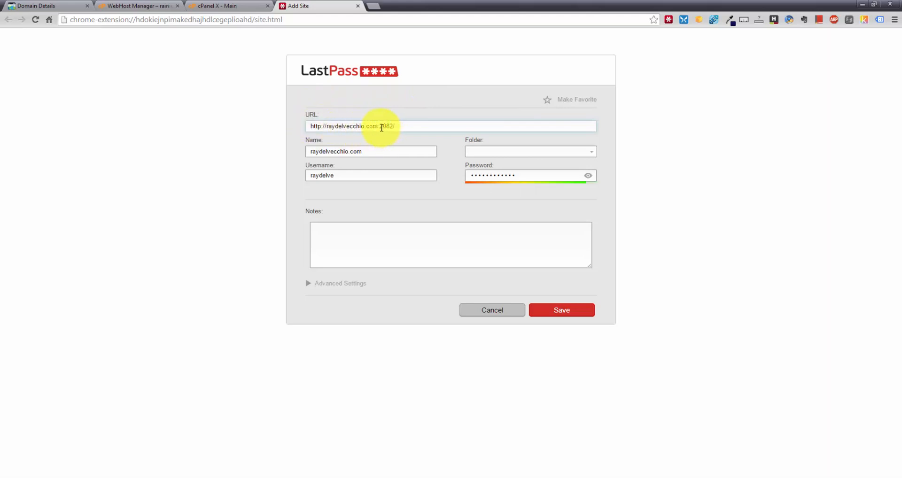
left_click_drag(379, 127, 409, 126)
left_click(408, 126)
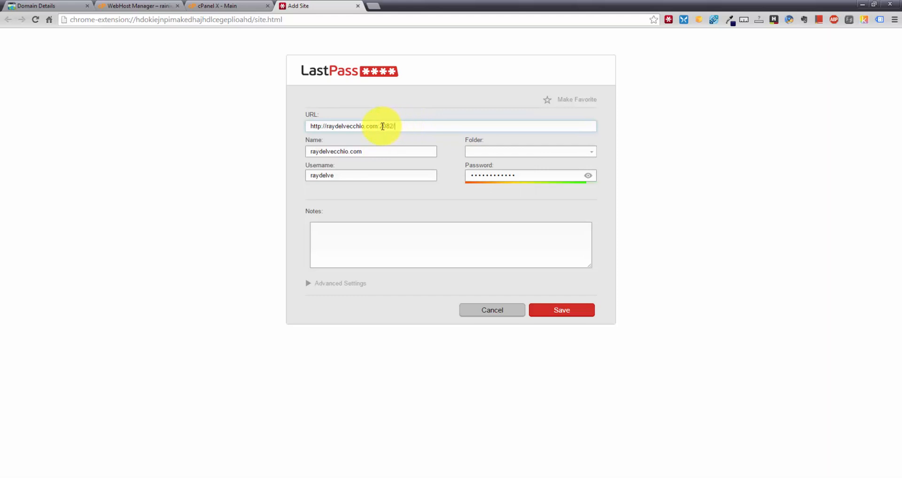
left_click(376, 147)
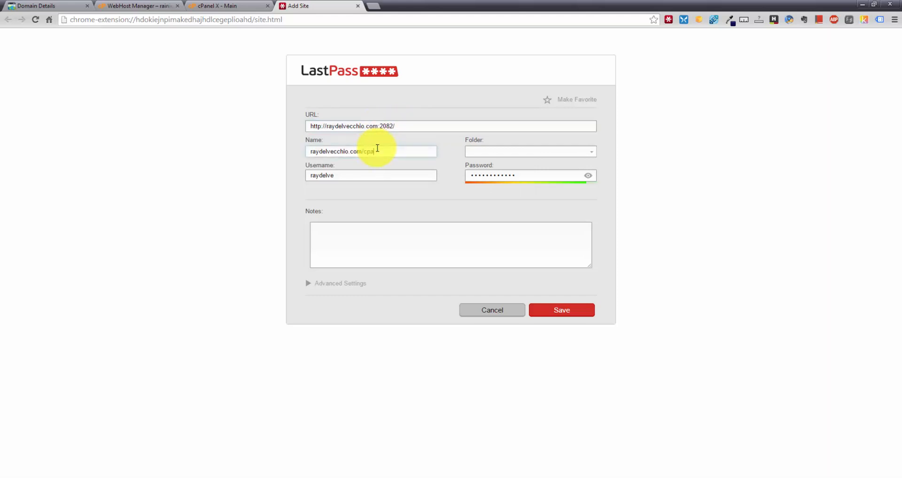
type("/cpanel")
left_click_drag(396, 154, 269, 167)
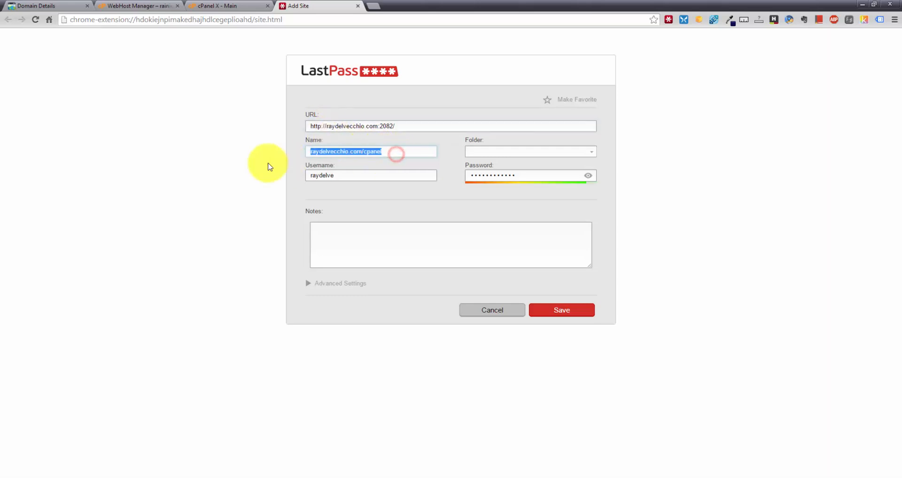
left_click(398, 152)
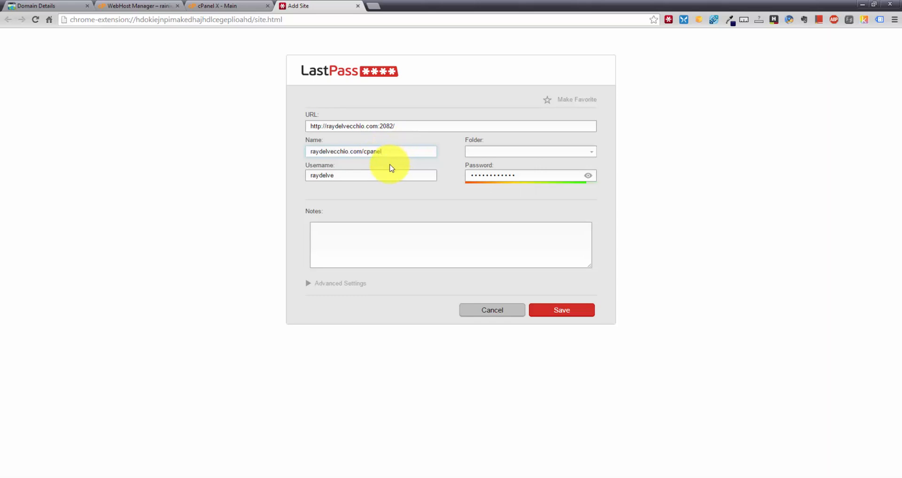
left_click(370, 177)
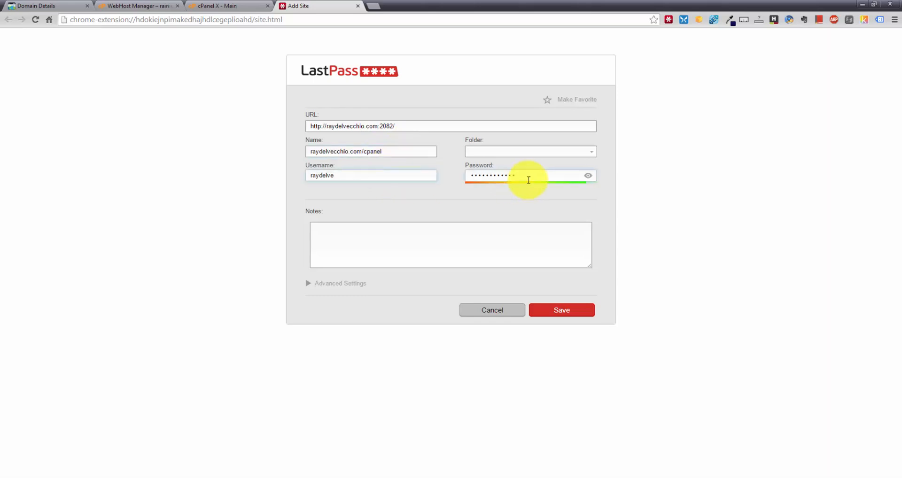
left_click(581, 309)
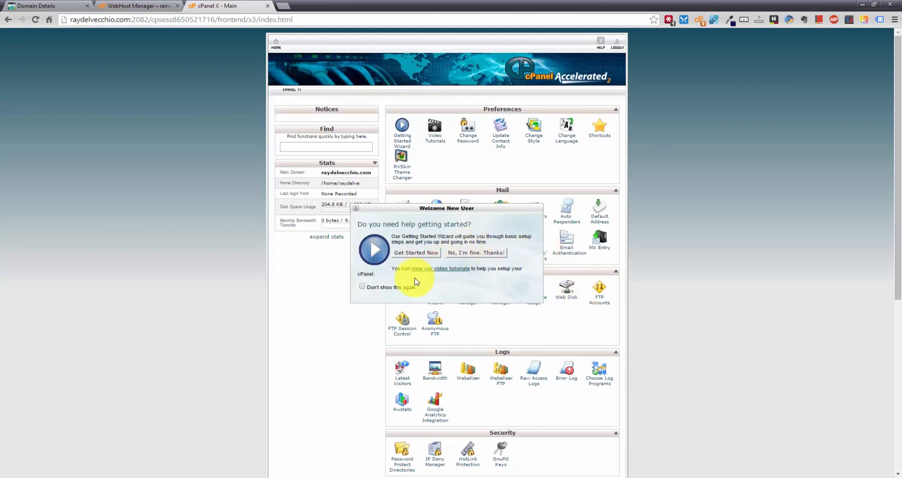
Disable the cPanel welcome prompt, close it, and log out
left_click(363, 286)
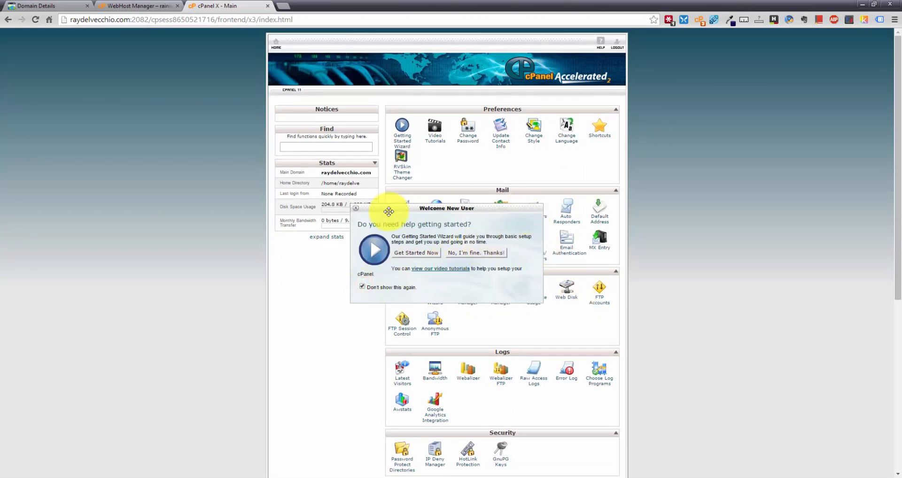
left_click(357, 207)
left_click(619, 45)
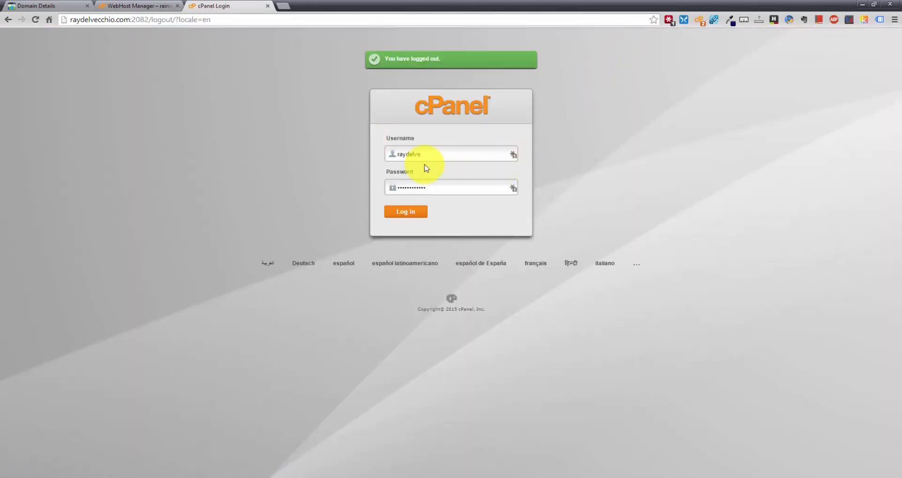
Sign back in to cPanel using the login saved in LastPass
left_click(443, 187)
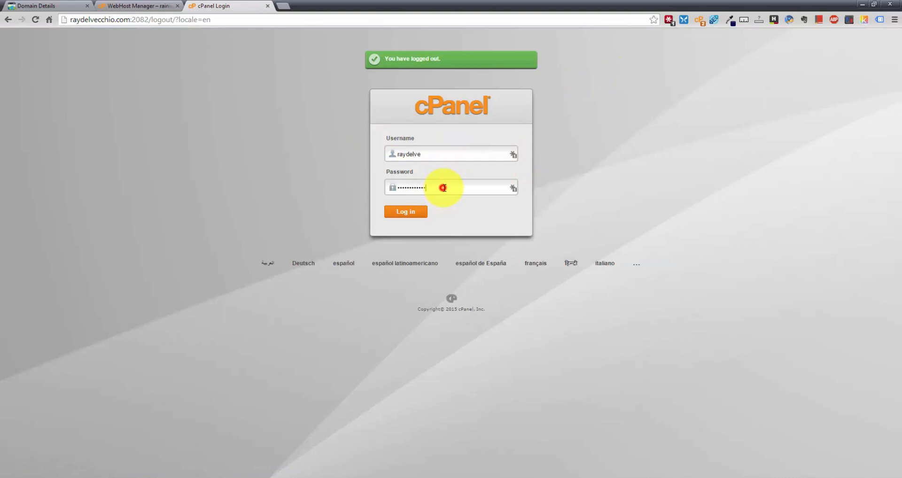
left_click(424, 151)
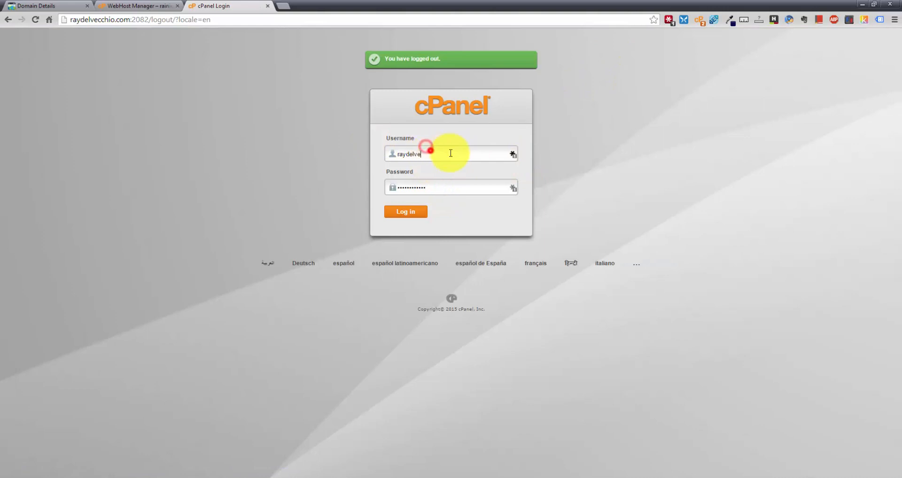
left_click(512, 154)
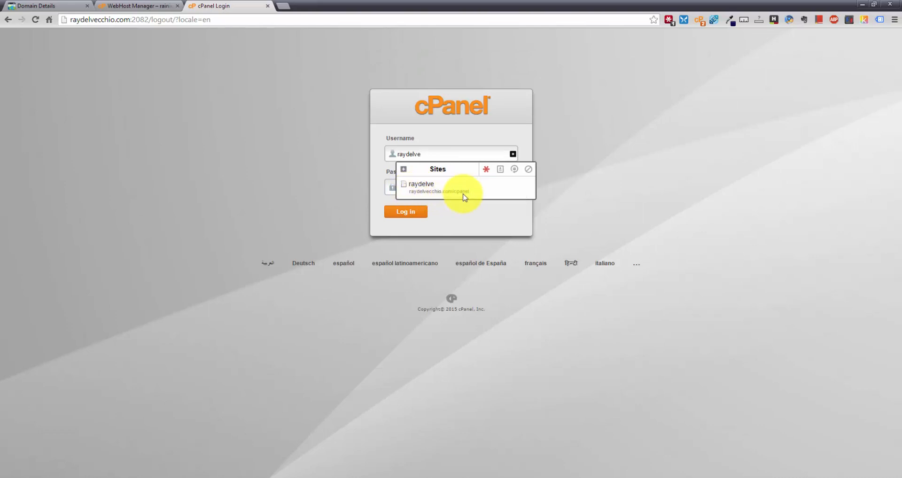
left_click(570, 139)
left_click(415, 212)
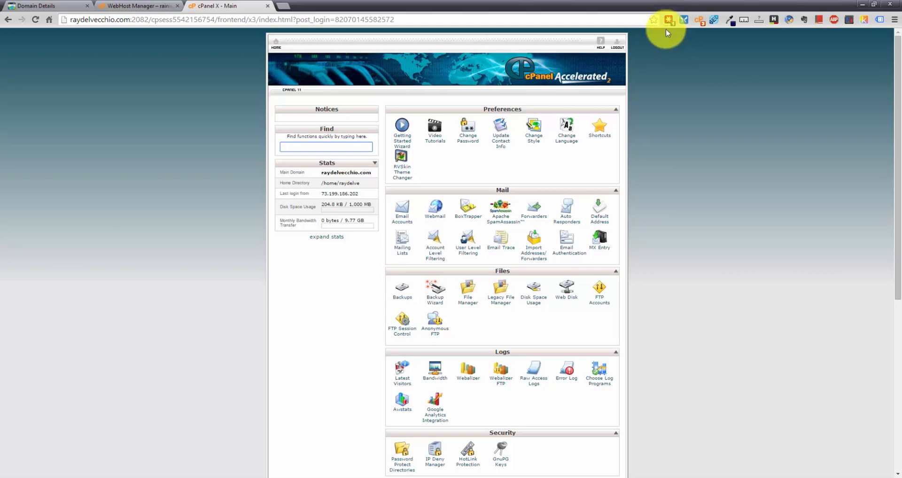
left_click(282, 6)
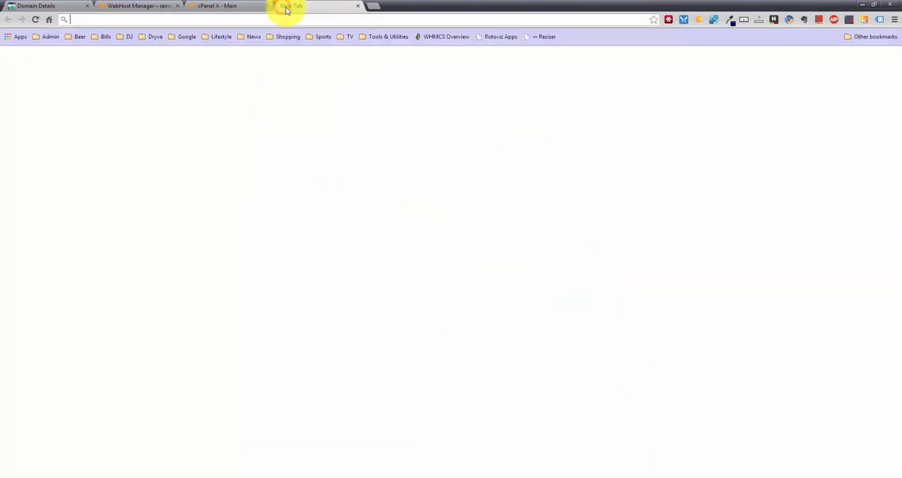
Visit lastpass.com, scroll through its homepage, then close that tab
type("lastpass.co")
key("Return")
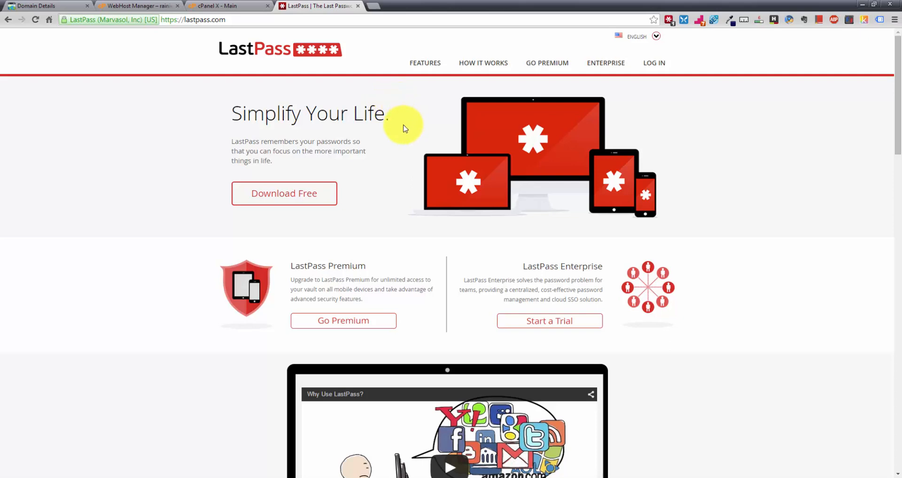
scroll(405, 129, "down", 1)
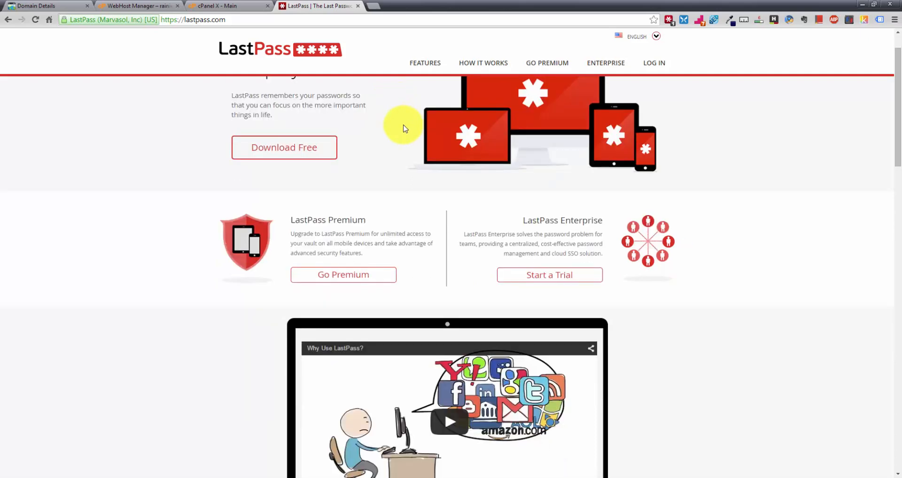
scroll(405, 128, "up", 1)
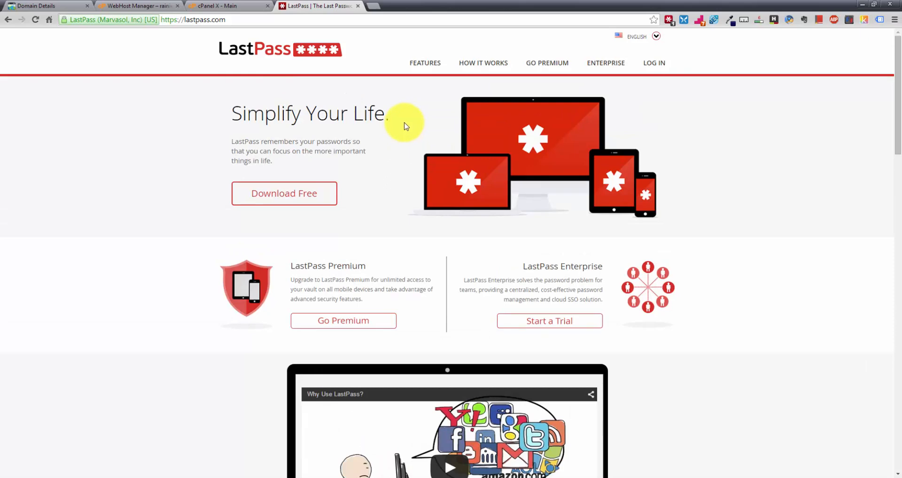
left_click(354, 7)
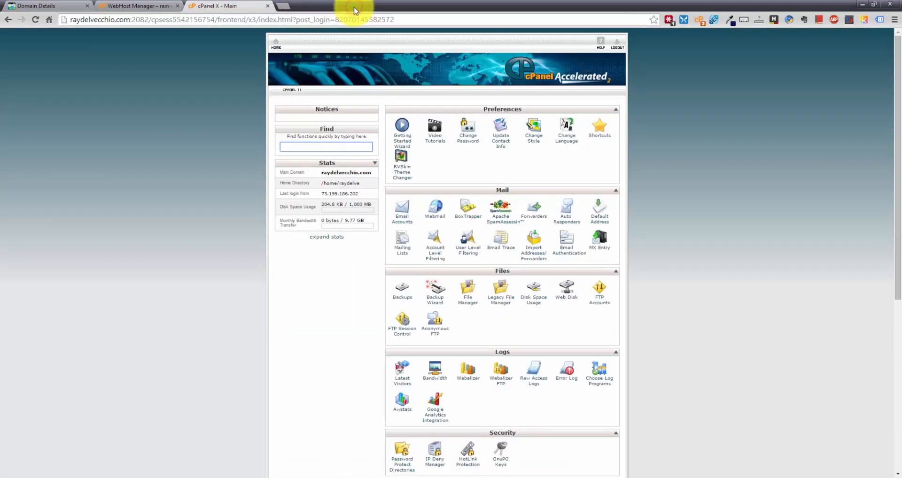
Switch from the browser to the FileZilla window
left_click(148, 170)
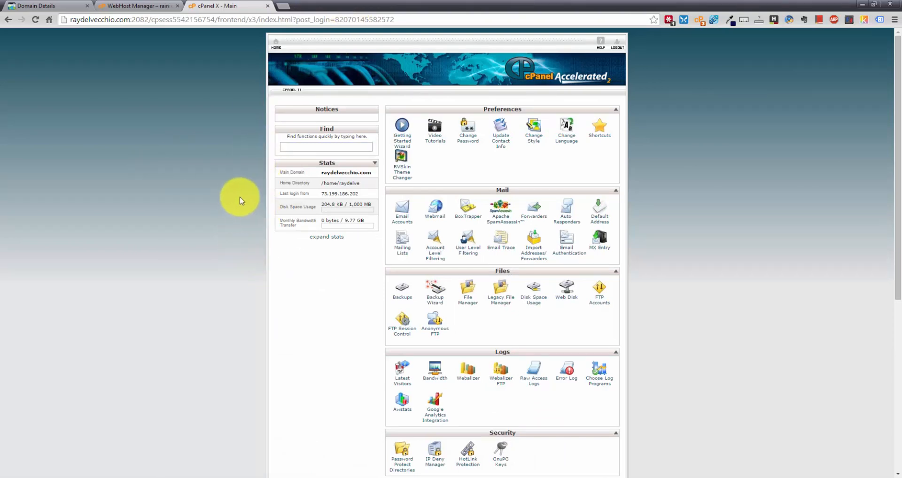
left_click(443, 477)
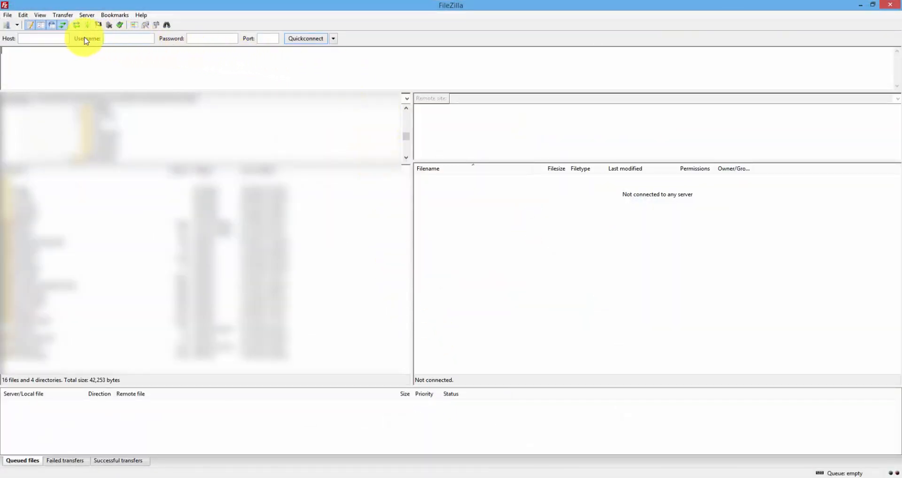
Open FileZilla's Site Manager and create a new site entry
left_click(16, 26)
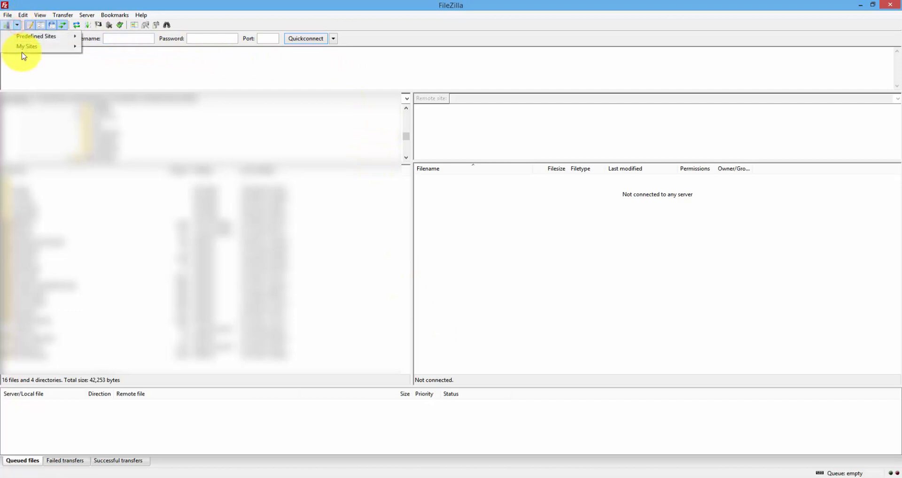
mouse_move(26, 50)
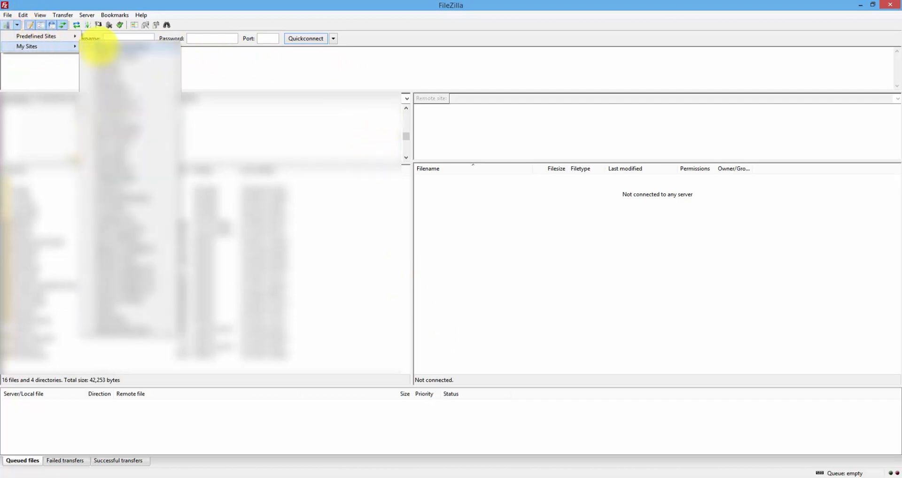
left_click(8, 26)
left_click(7, 27)
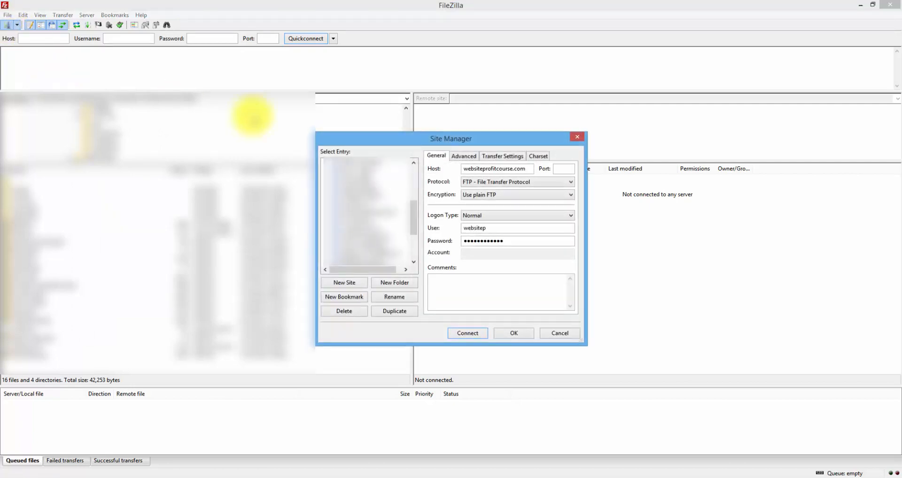
left_click(356, 284)
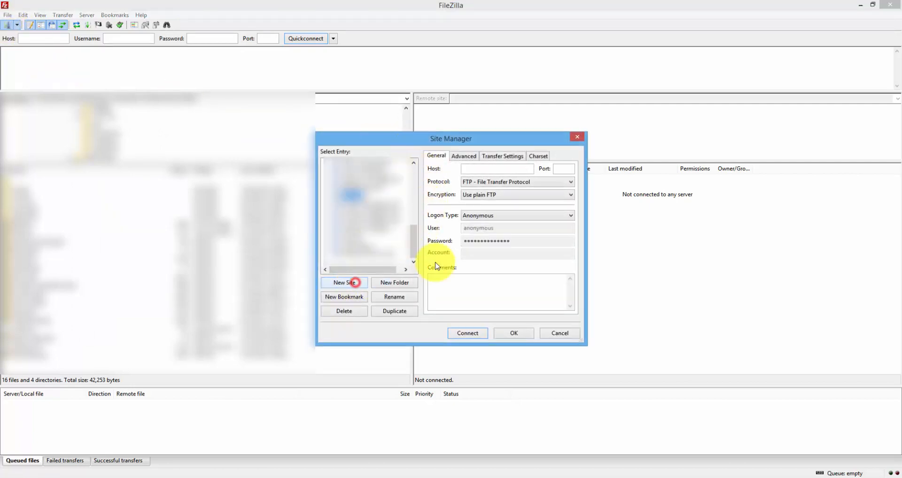
Enter the host, choose Normal logon with the account username and pasted password, and connect
left_click(470, 169)
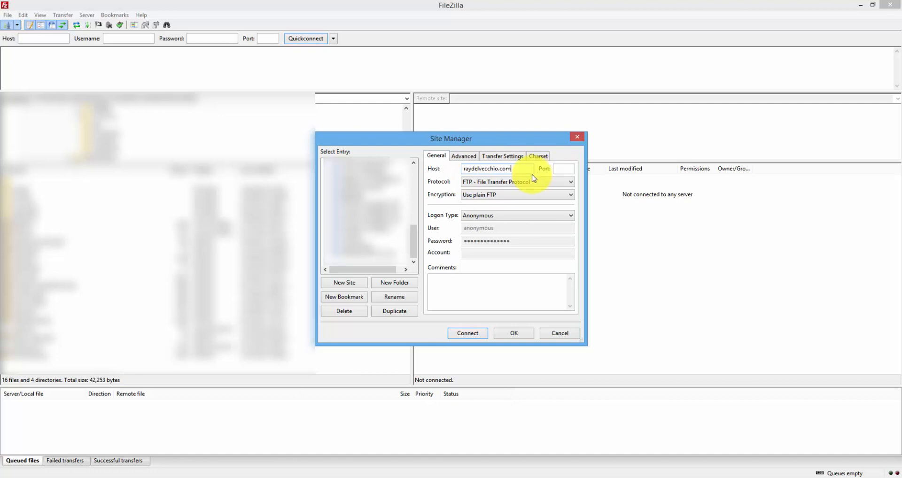
left_click(520, 215)
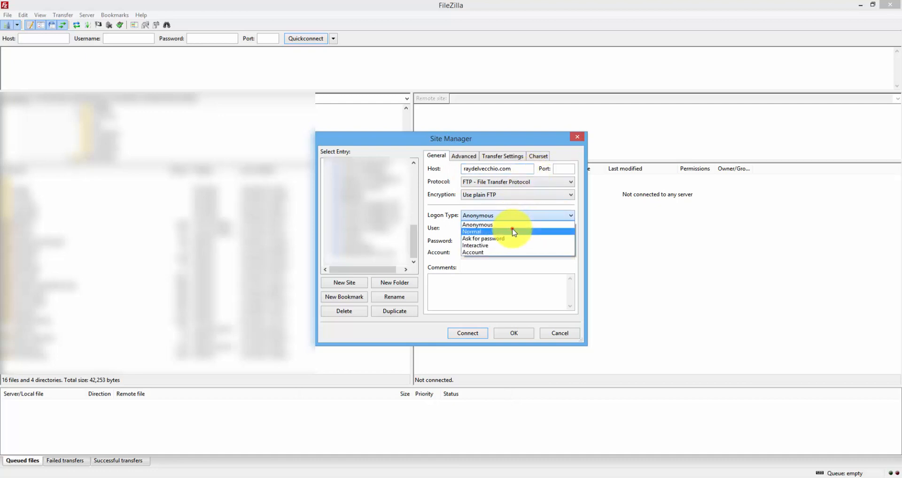
left_click(513, 231)
left_click_drag(511, 228, 435, 227)
type("raydelve")
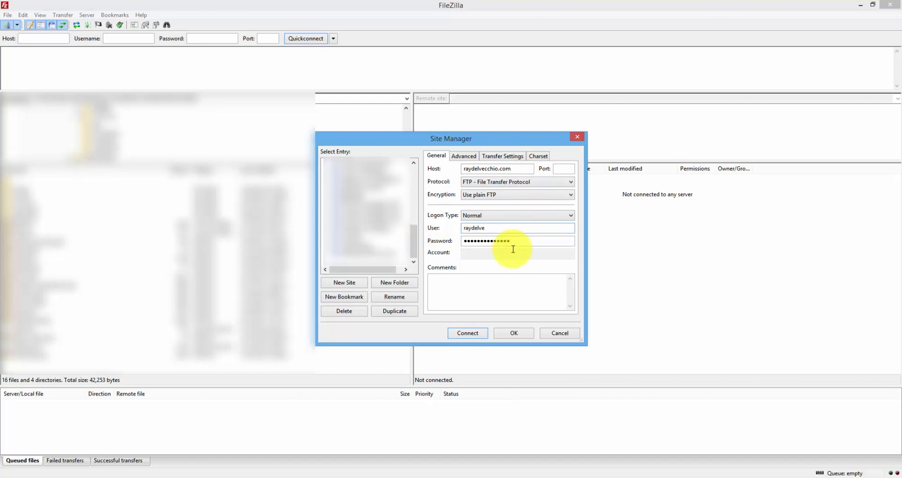
left_click(550, 243)
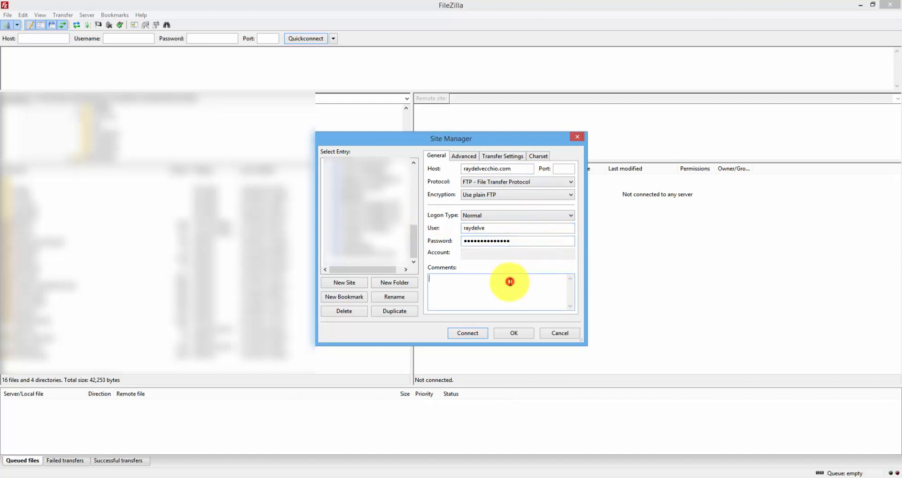
left_click_drag(536, 241, 381, 243)
key("ctrl+v")
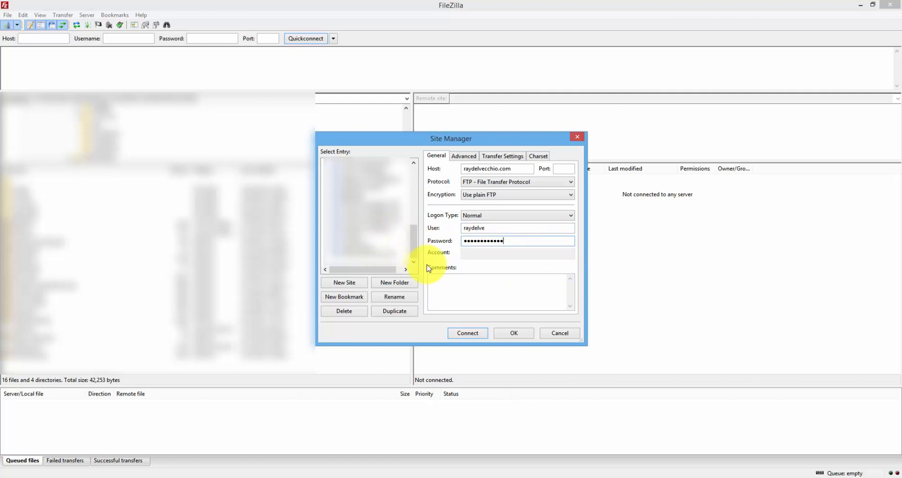
left_click(475, 334)
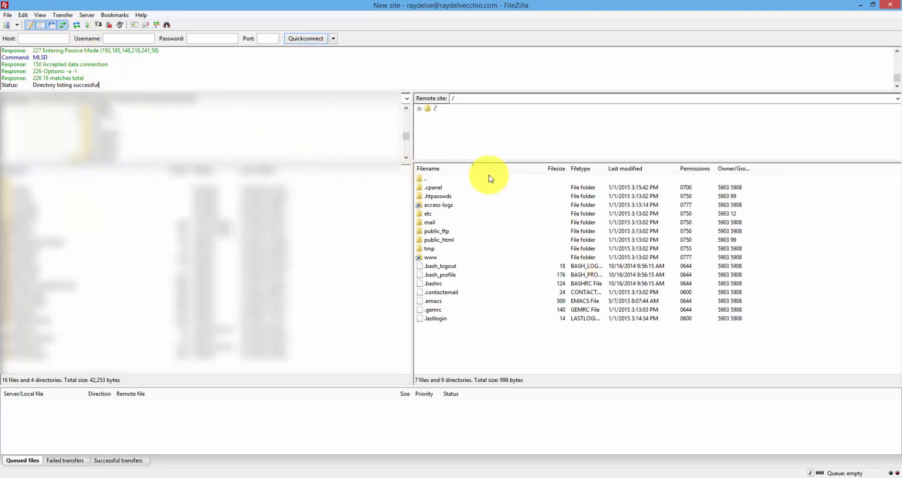
Open the public_html folder on the server, then close FileZilla
left_click(458, 240)
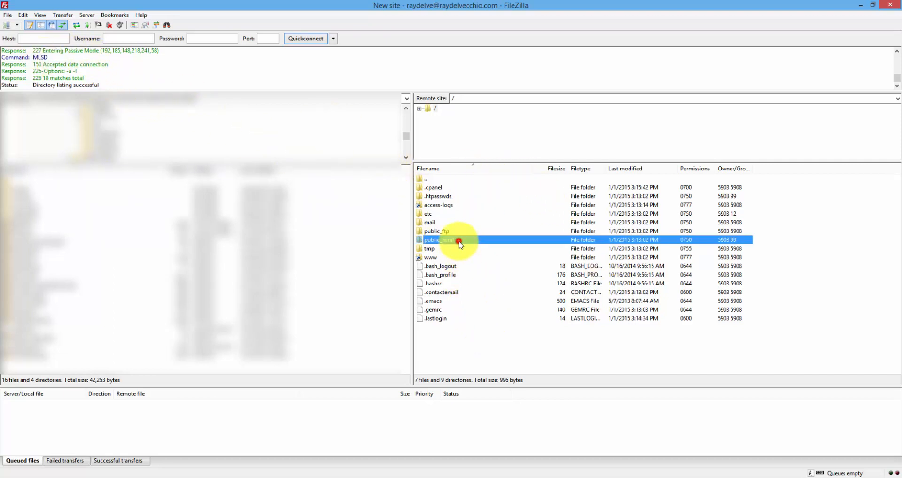
double_click(470, 241)
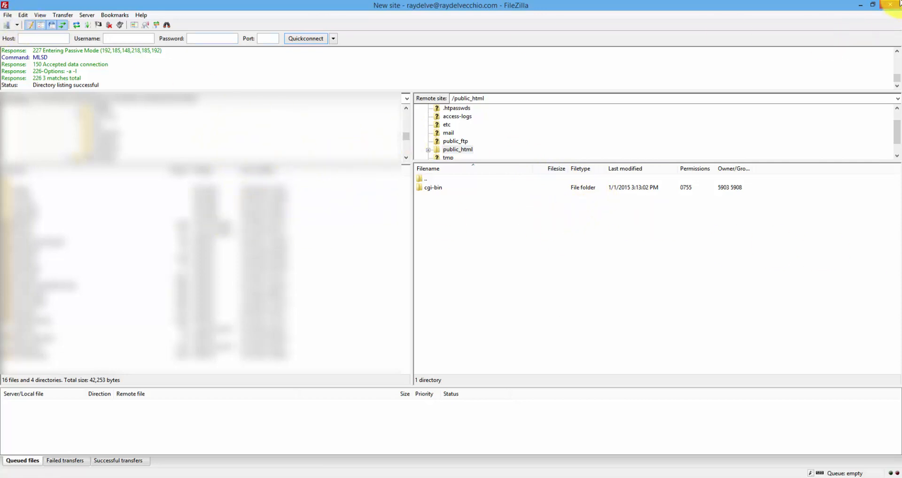
mouse_move(897, 8)
left_click(888, 5)
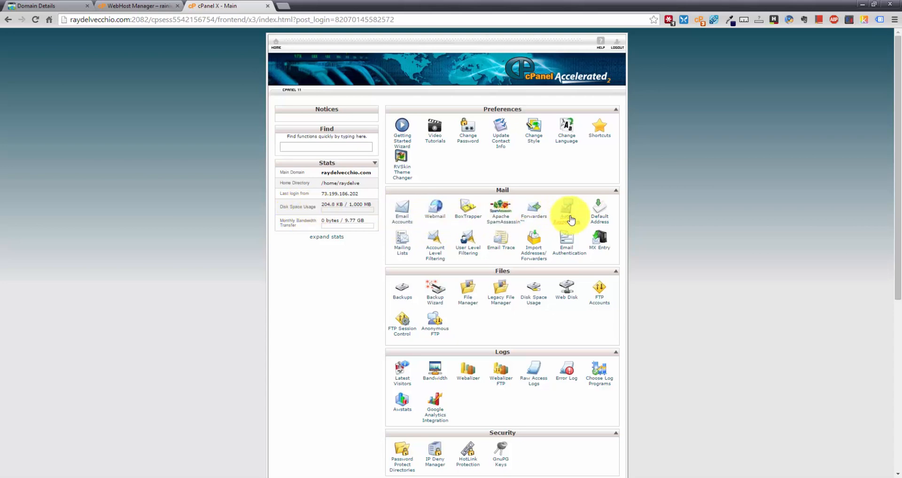
Start a new forwarder from the Forwarders page and enter the local address to forward
left_click(536, 215)
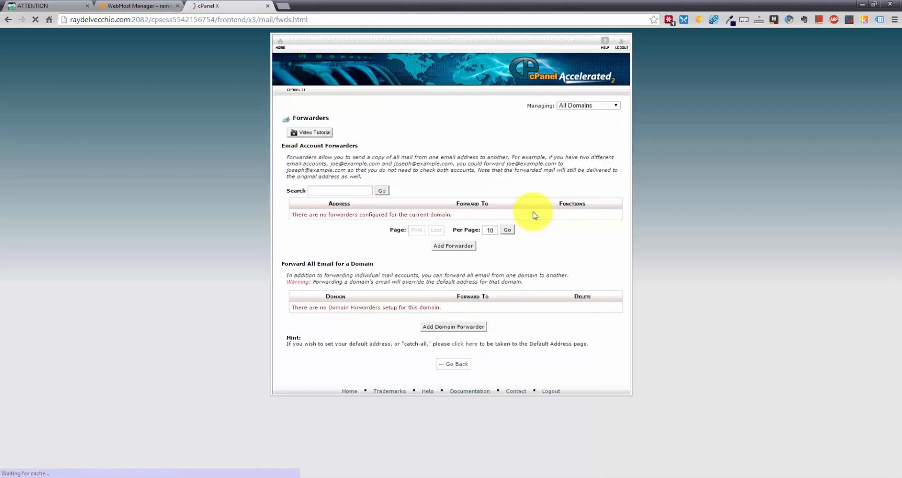
left_click(465, 246)
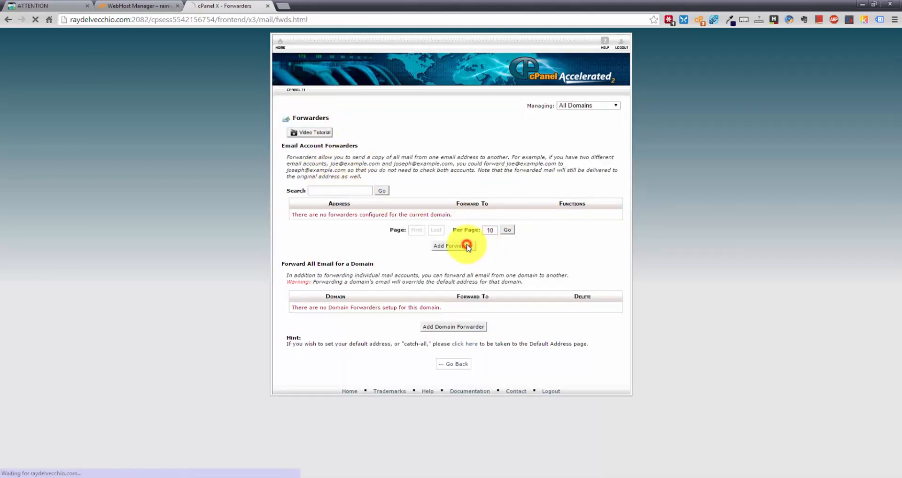
left_click(375, 149)
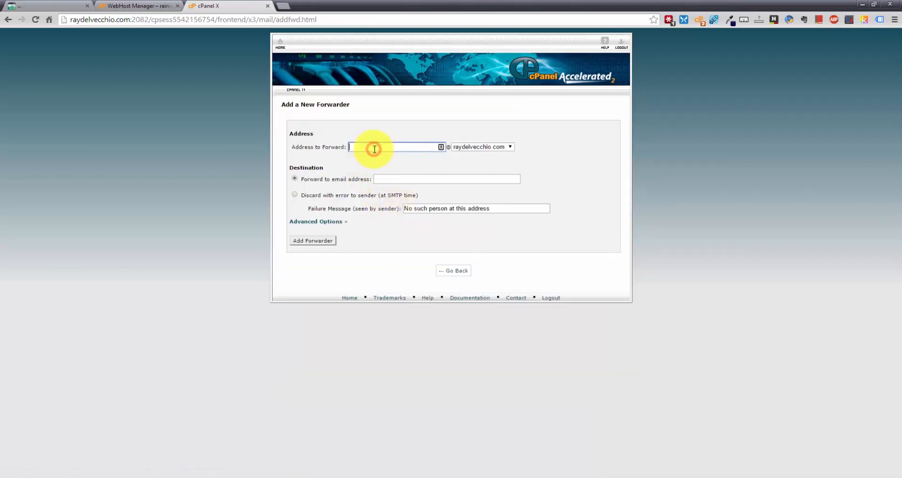
type("ray")
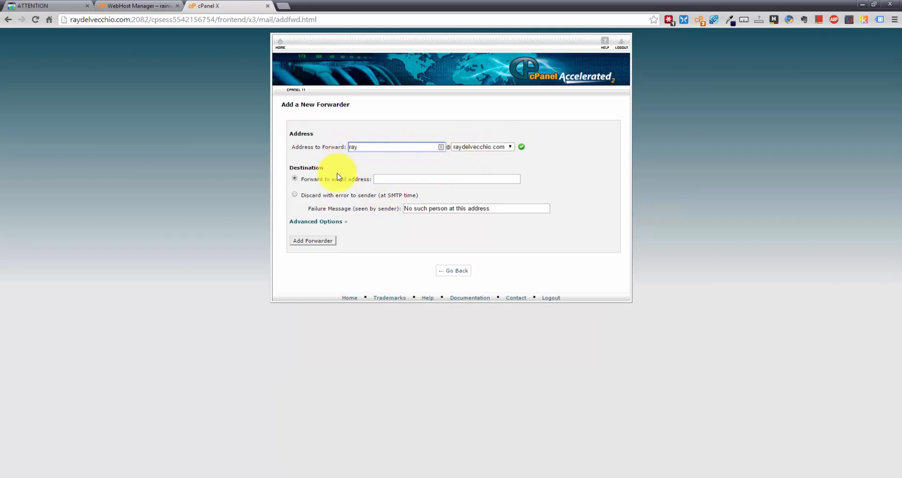
Set the destination to the personal Gmail address tagged +mywebsite and add the forwarder
left_click(399, 179)
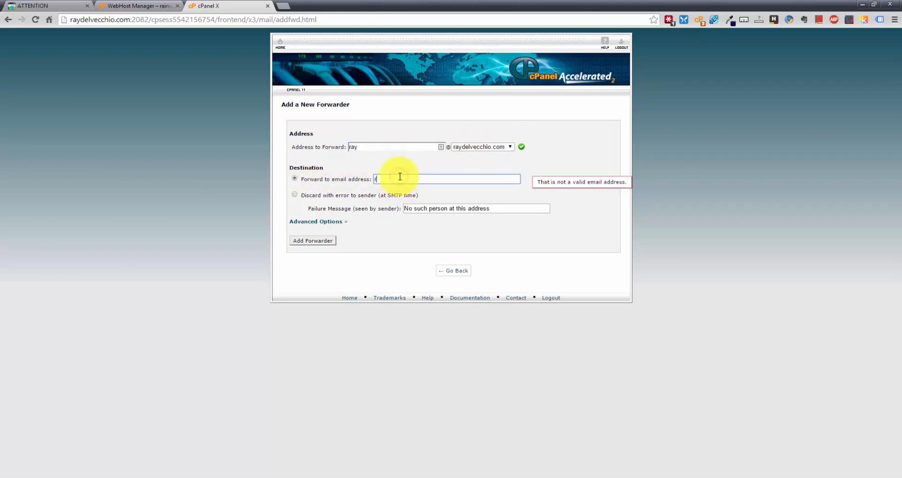
left_click(415, 180)
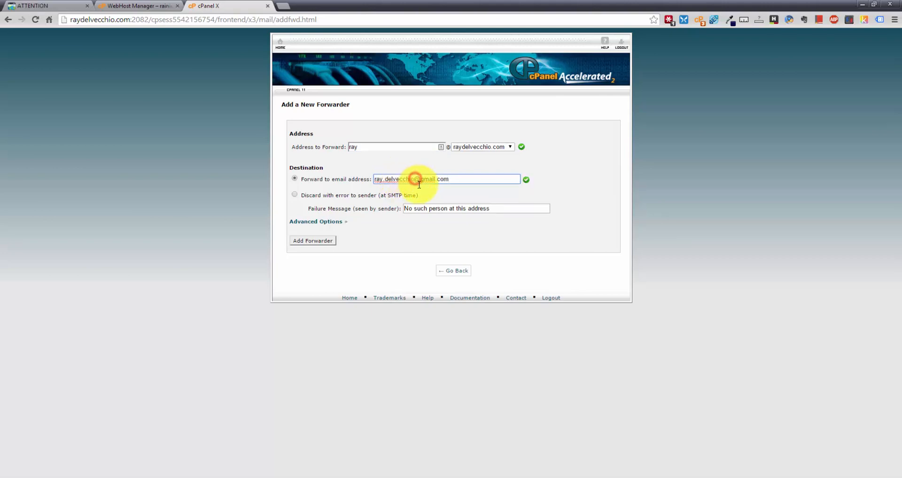
left_click(479, 179)
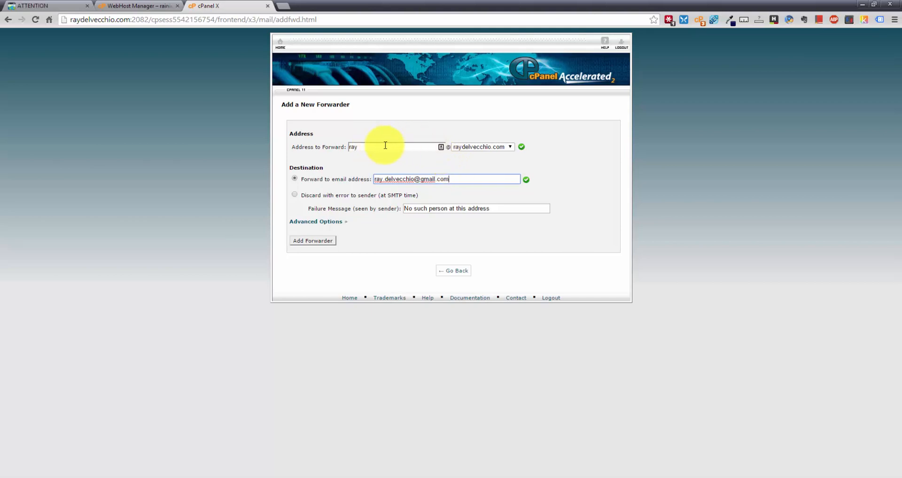
left_click(357, 147)
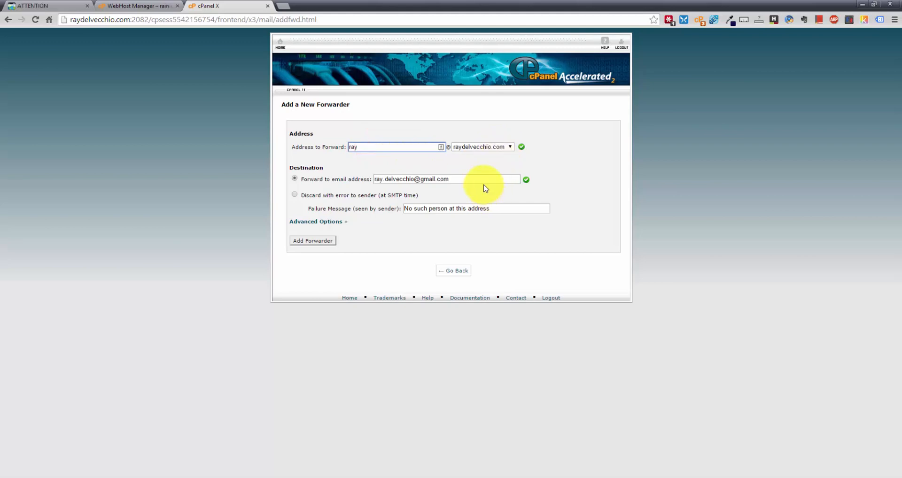
left_click(413, 179)
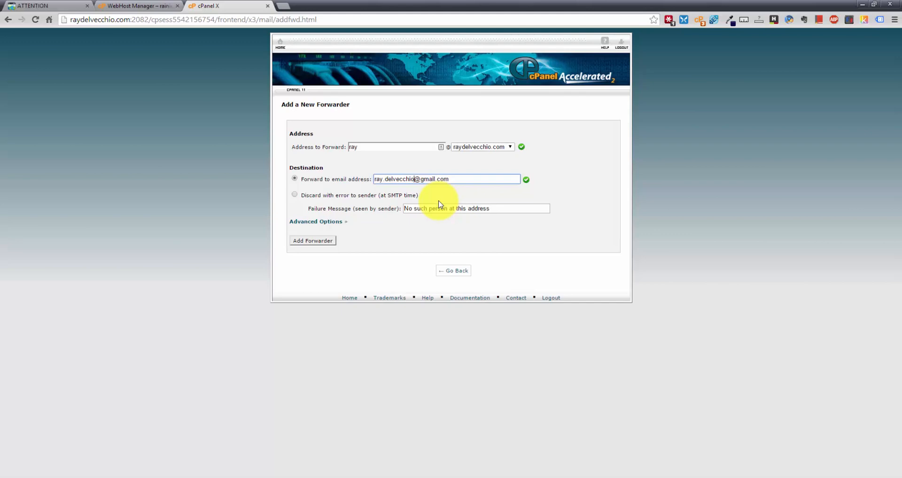
type("+mywebsite")
left_click_drag(413, 179, 448, 177)
left_click(437, 177)
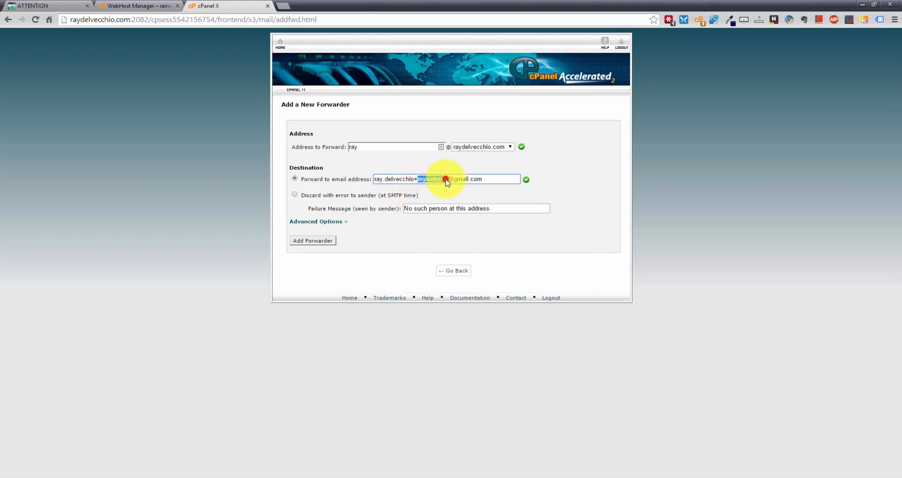
left_click(445, 179)
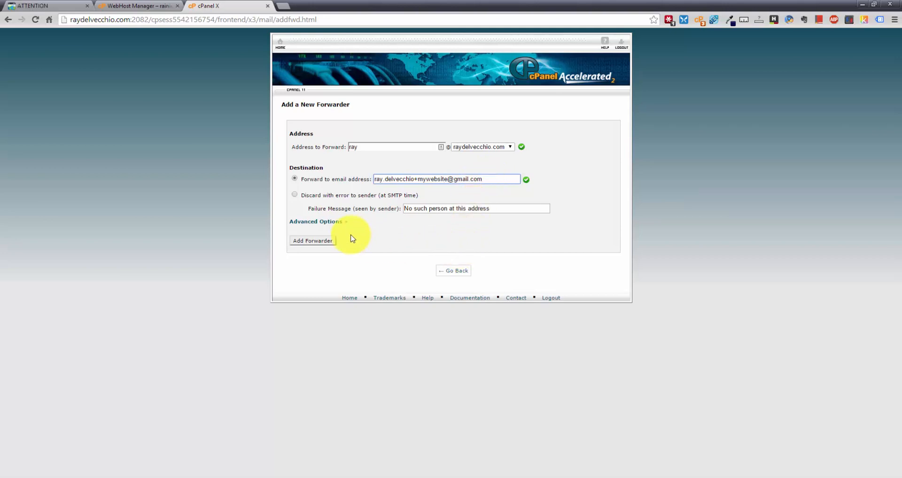
left_click(315, 241)
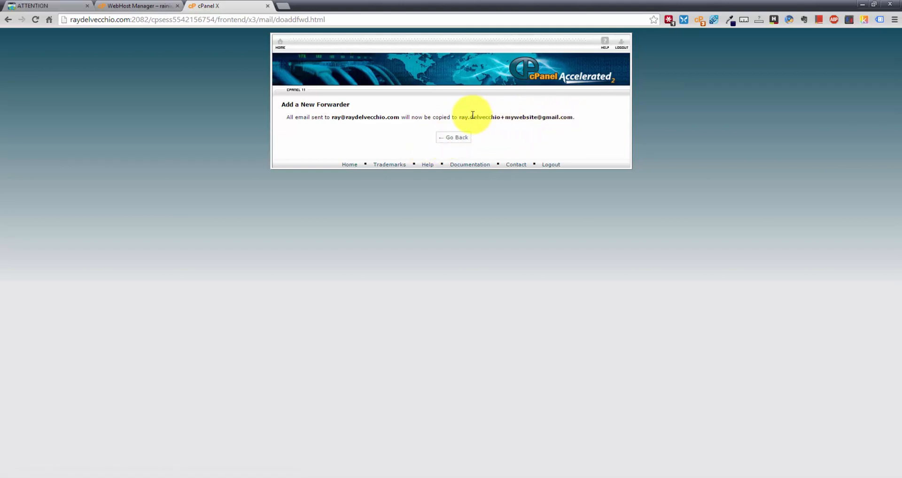
Check the forwarder's Gmail destination, confirm it is listed under Forwarders, and return to cPanel home
left_click_drag(459, 117, 538, 115)
left_click(536, 119)
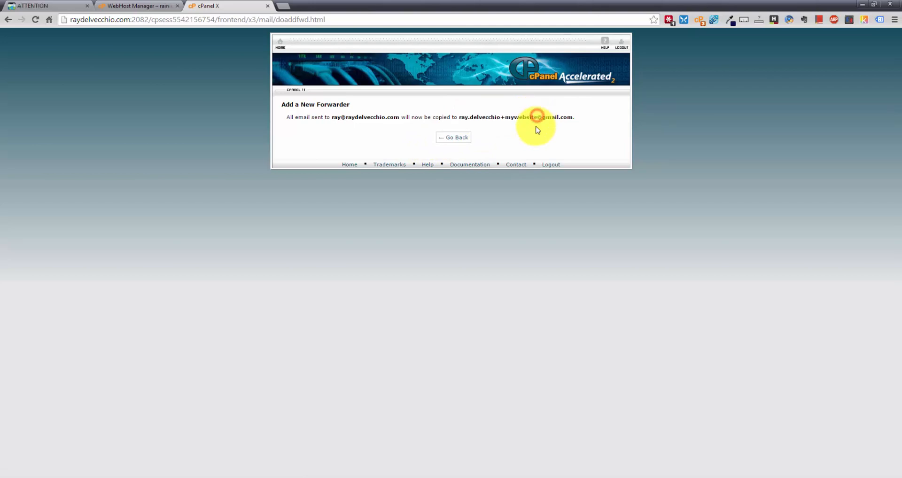
left_click(453, 136)
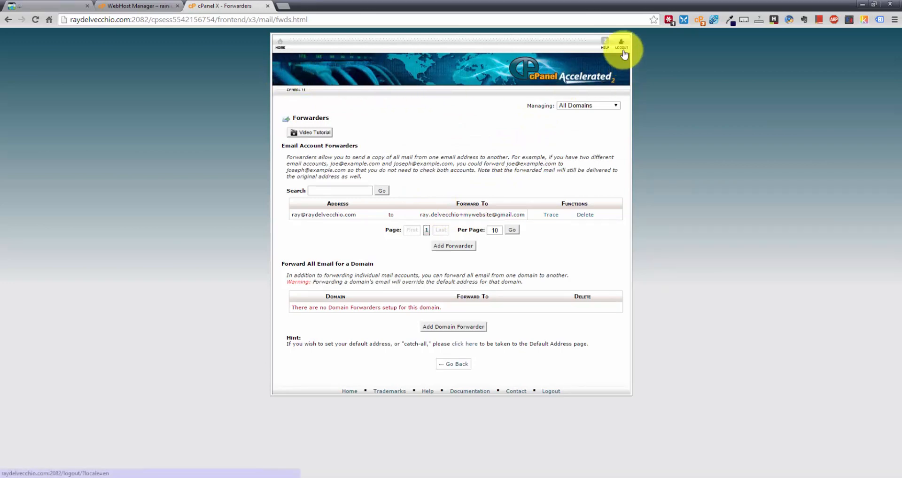
left_click(283, 49)
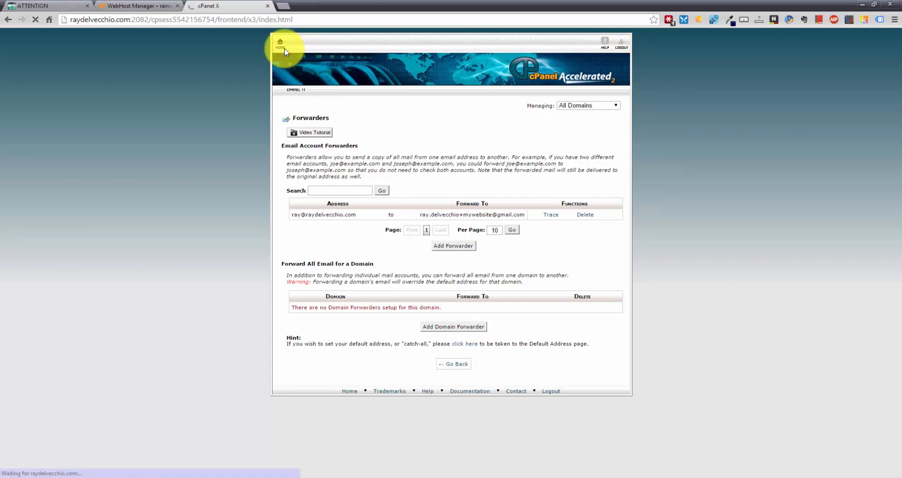